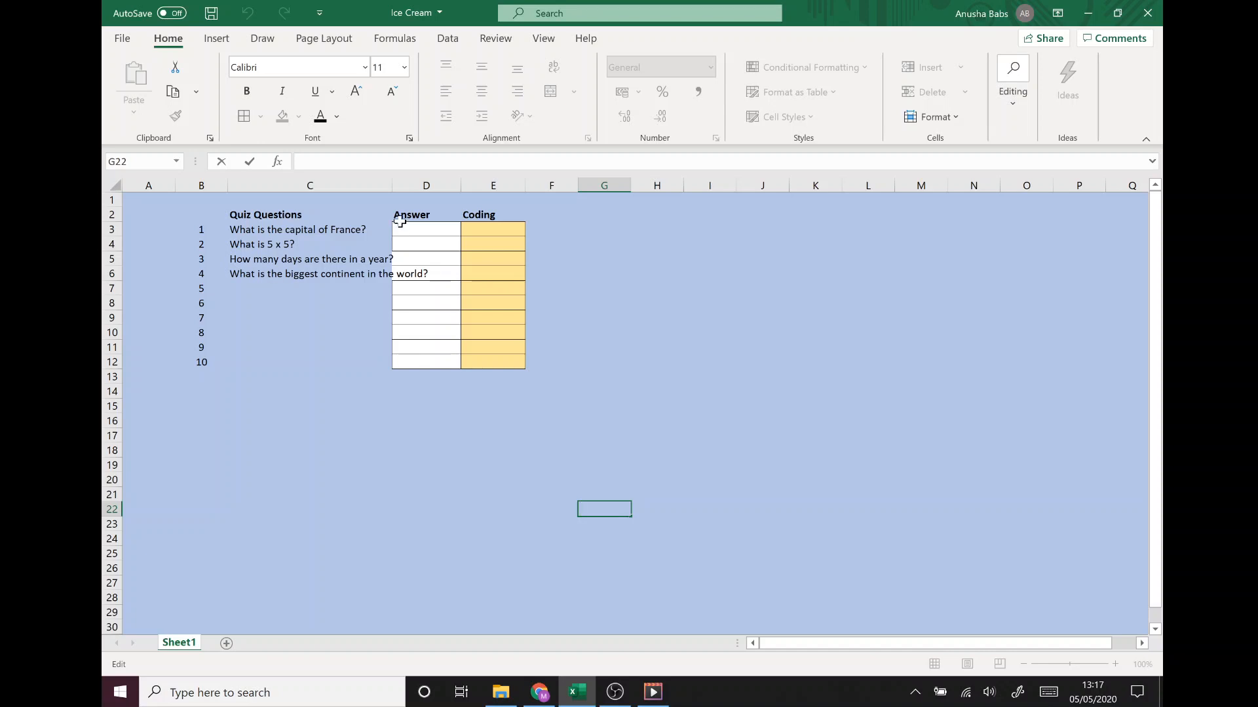
Step: Try to widen column C so the longest quiz question fits, and undo the change
click(399, 187)
drag(392, 185, 432, 188)
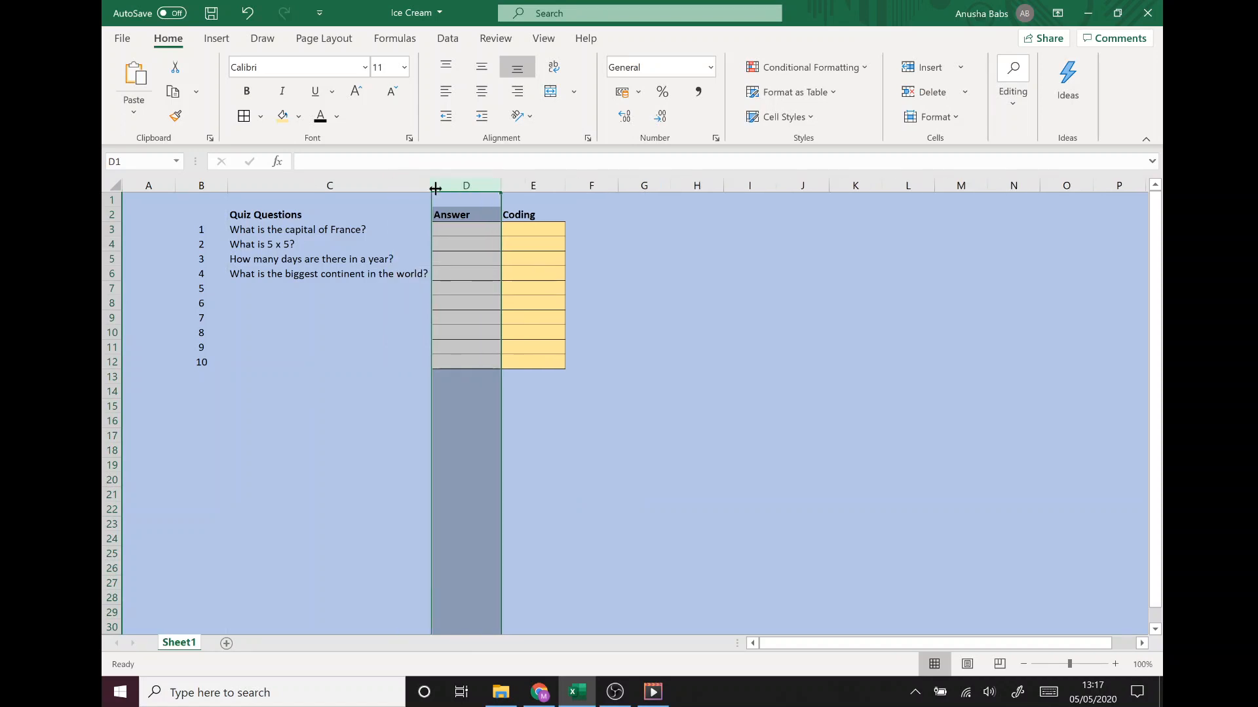
click(247, 16)
click(351, 507)
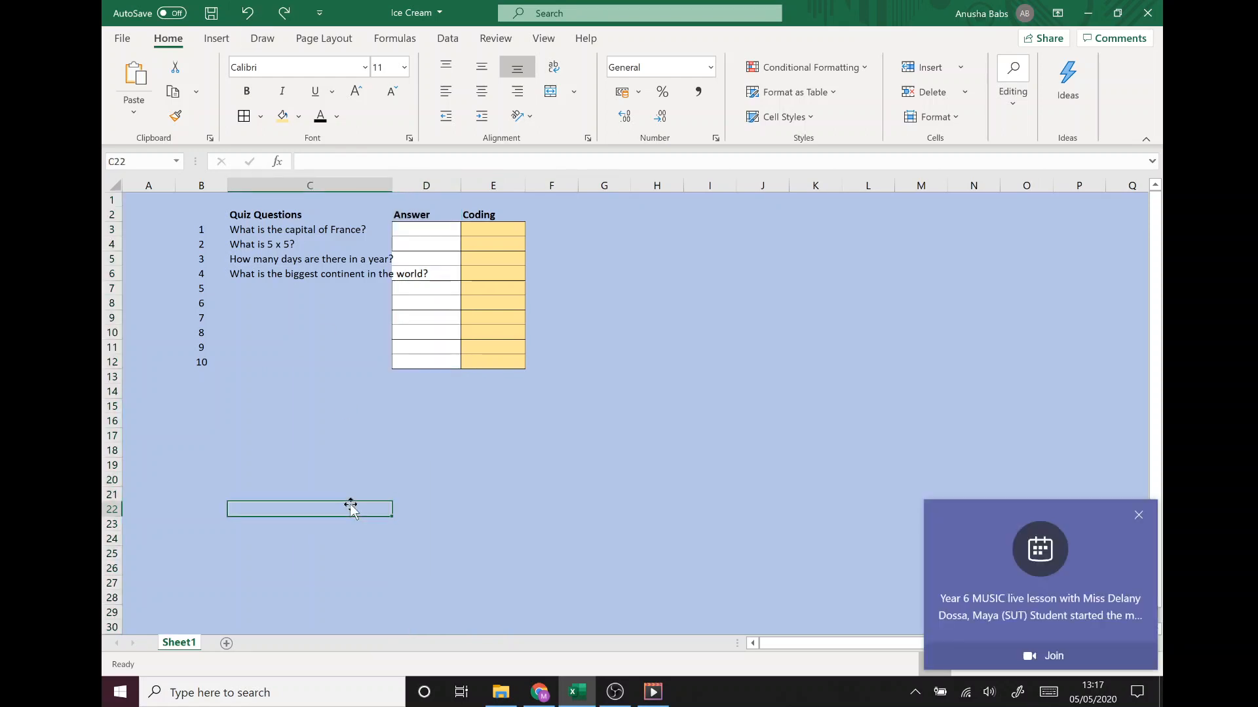
click(1140, 522)
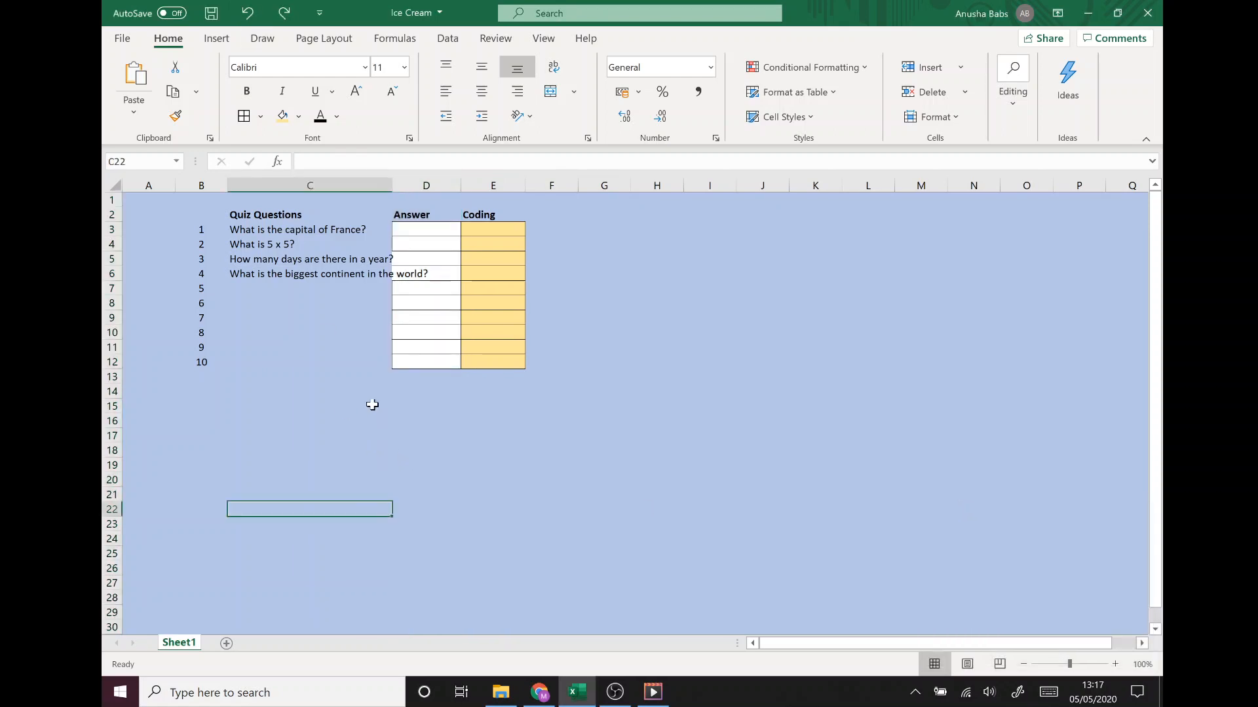
Step: Turn on text wrapping for the quiz question cells C3:C12
drag(242, 227, 233, 360)
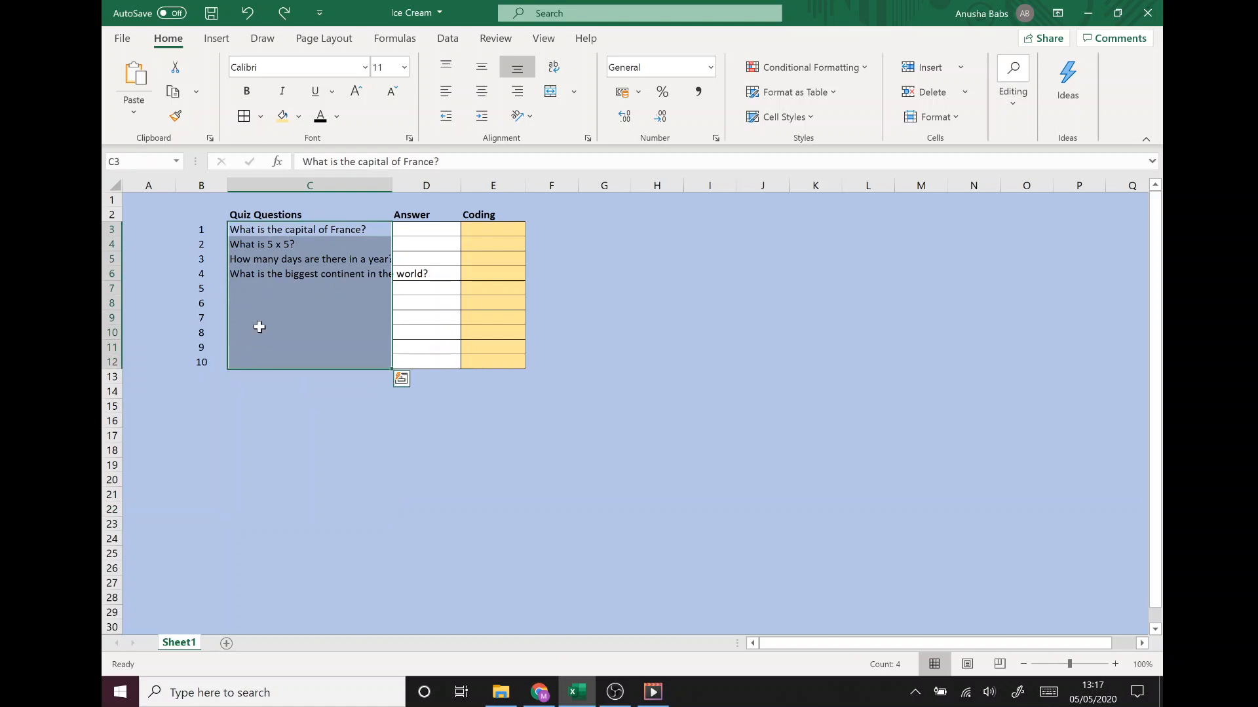
right_click(260, 267)
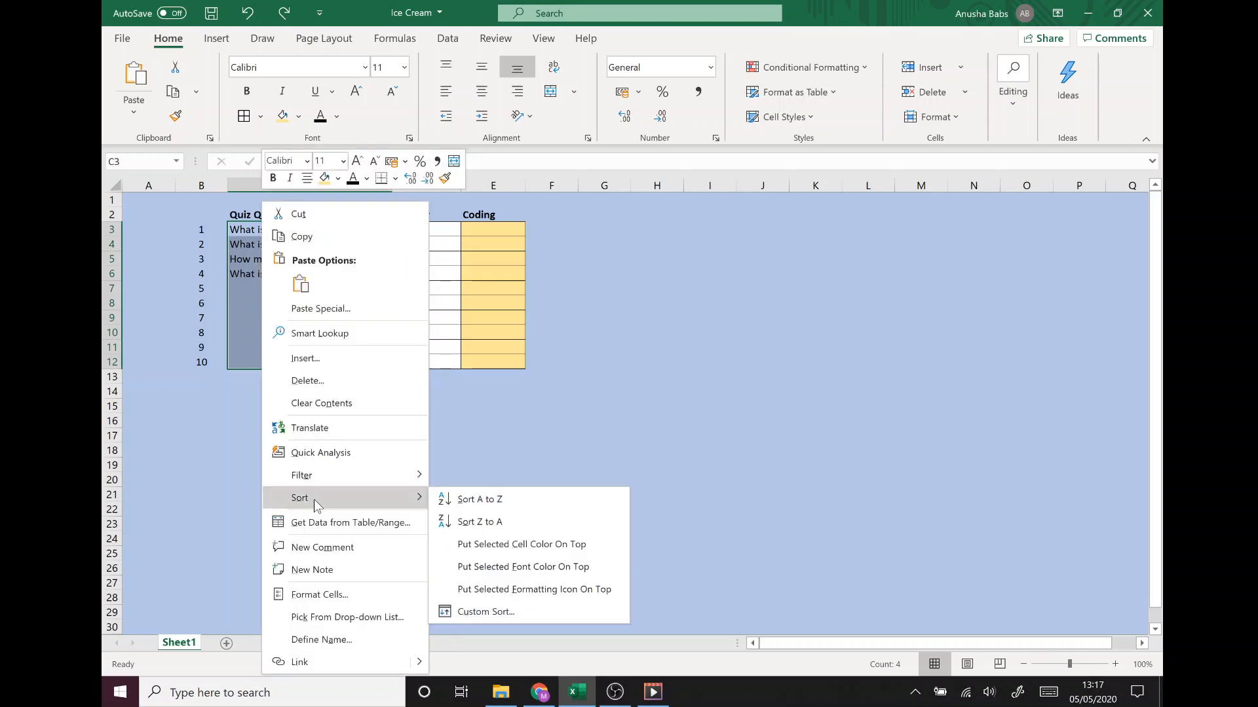
click(321, 594)
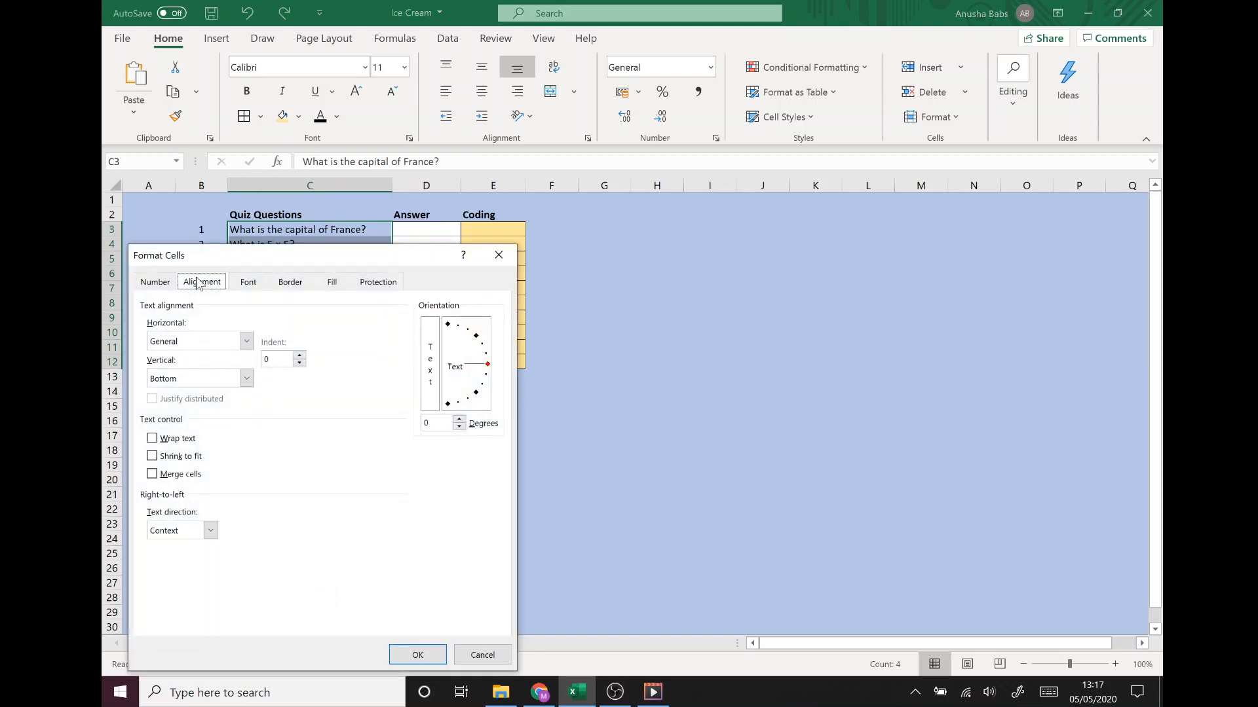
click(176, 442)
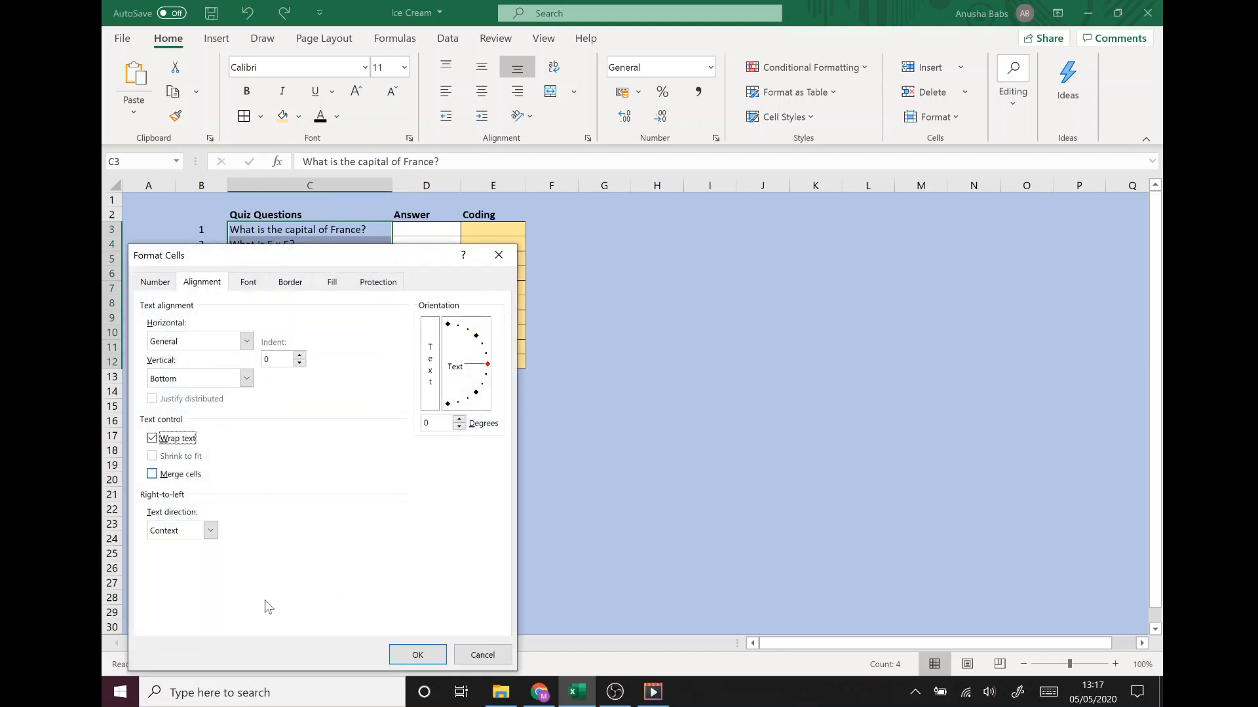
click(417, 655)
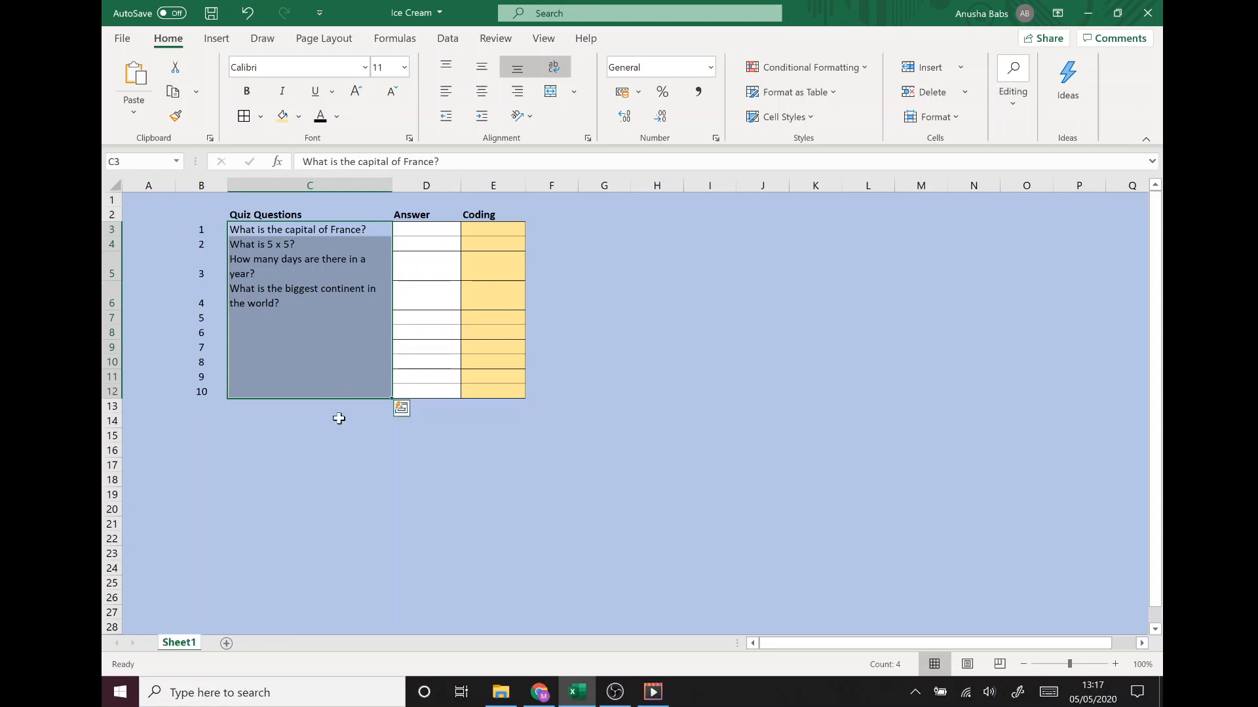
click(344, 448)
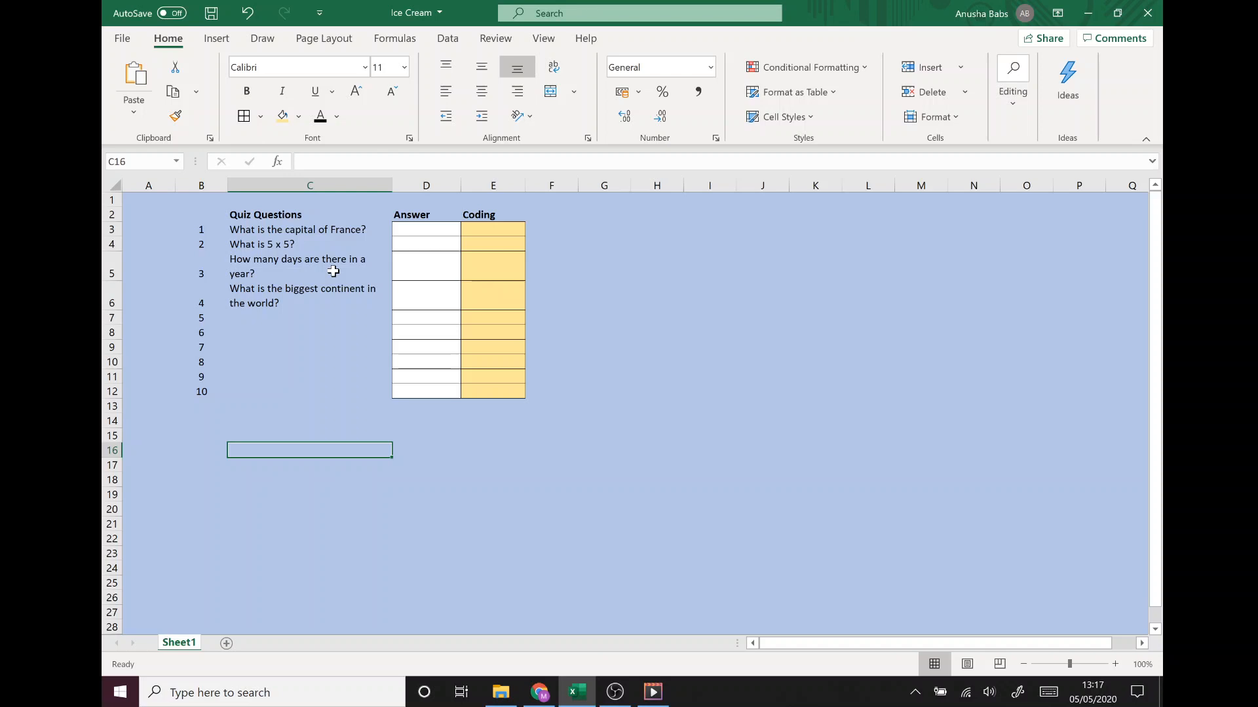
click(583, 309)
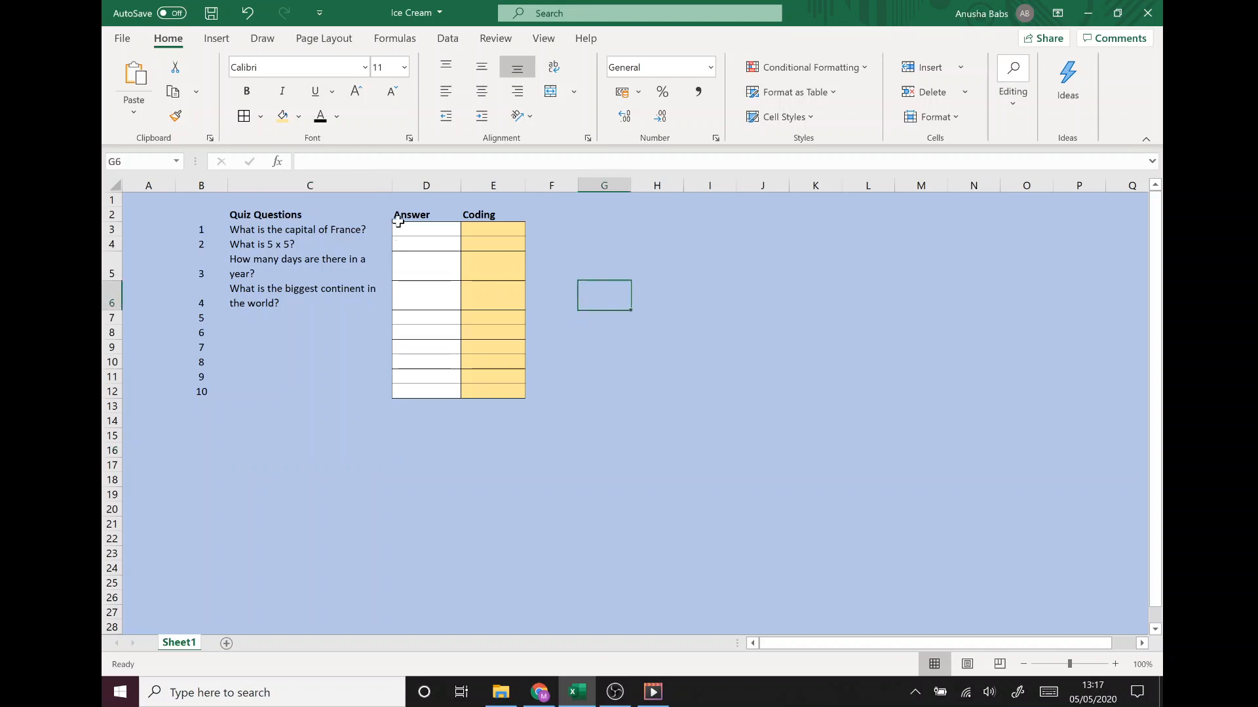
Step: Insert an IF function in Coding cell E3, choosing it from the most recently used functions
click(492, 228)
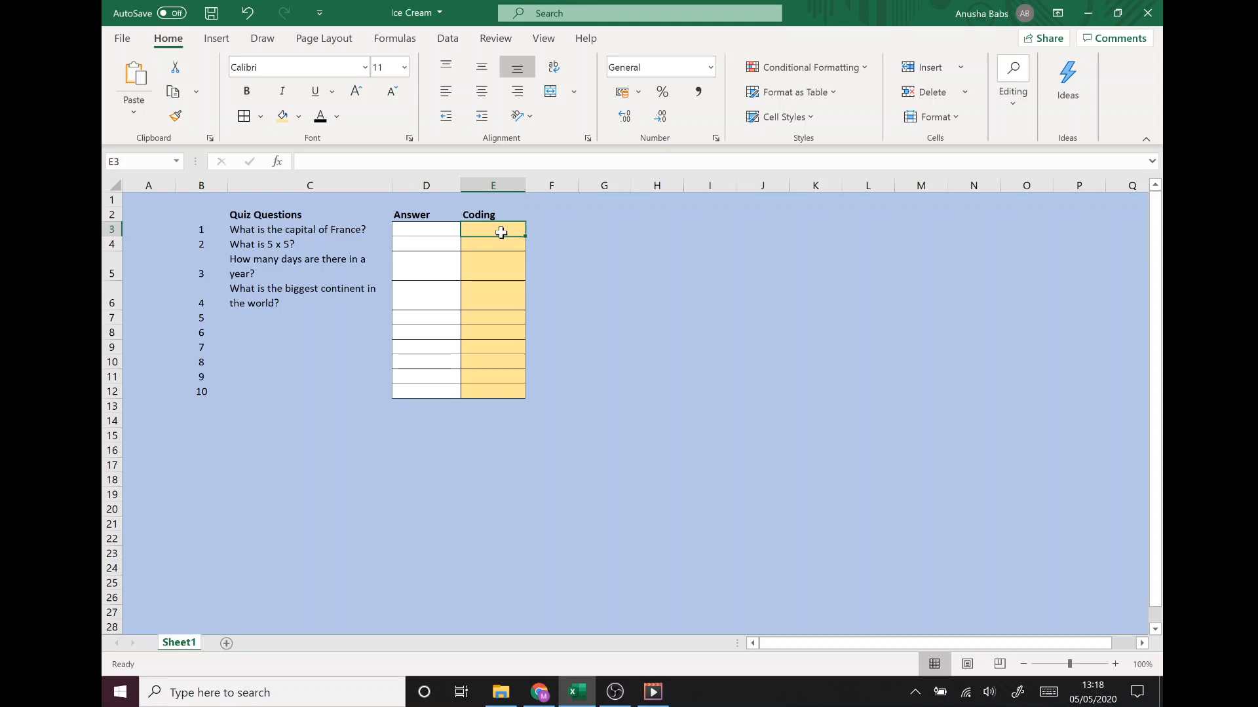
click(277, 162)
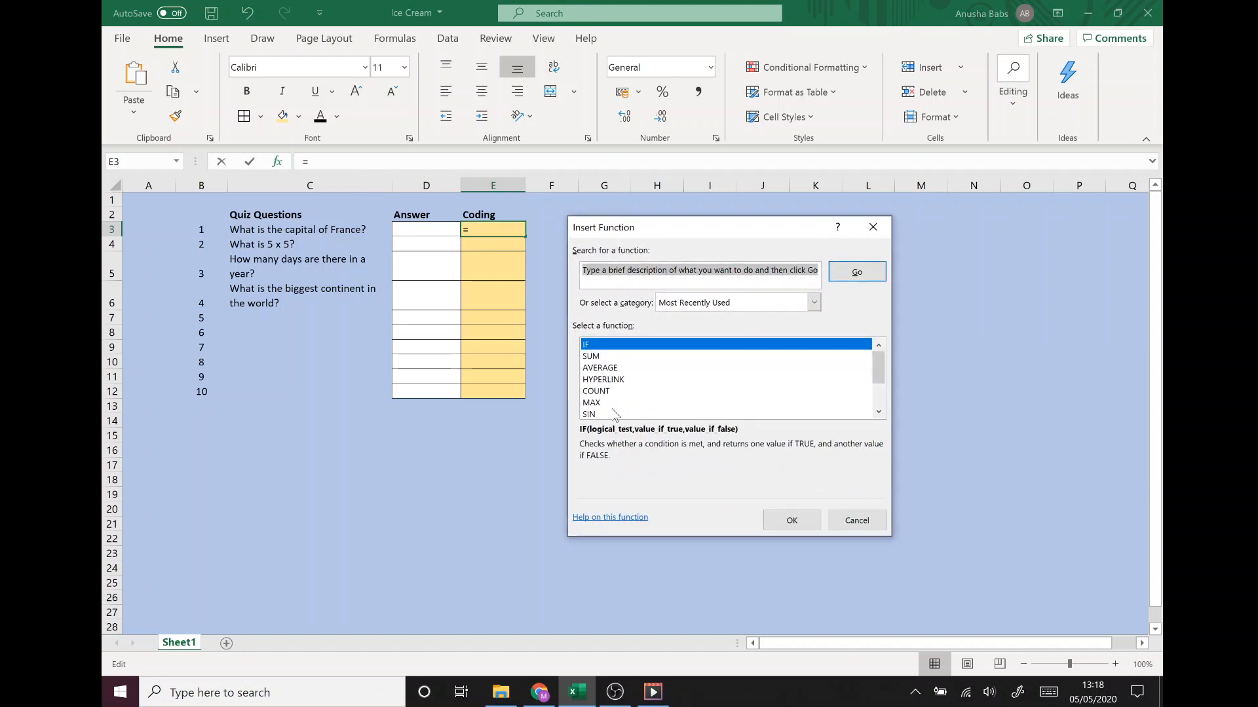
click(815, 303)
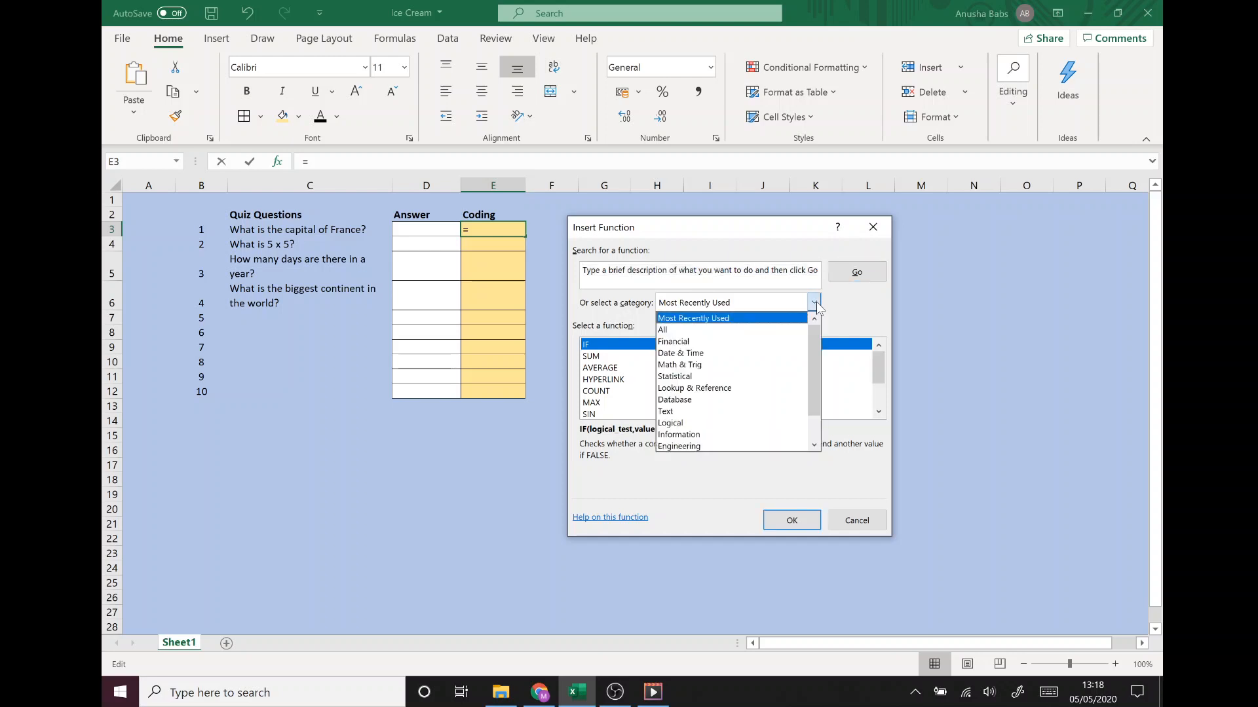
click(685, 330)
mouse_move(882, 363)
mouse_down()
mouse_move(883, 409)
mouse_move(883, 359)
mouse_up()
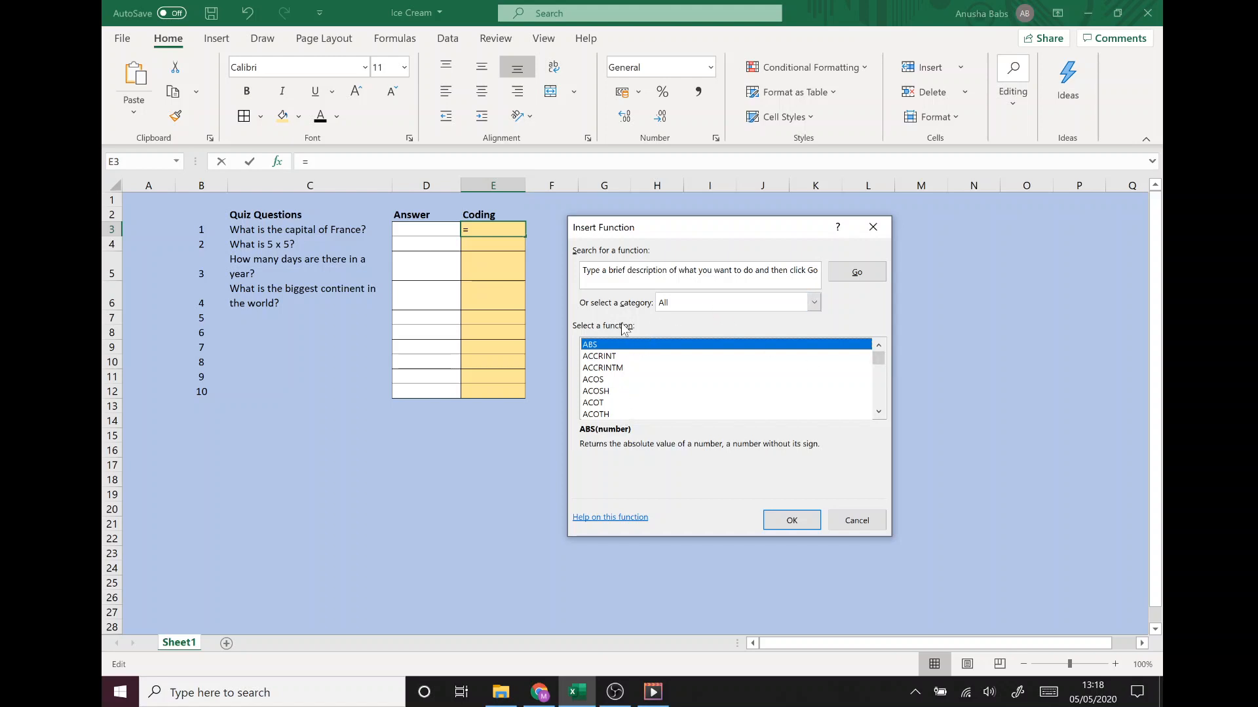
click(815, 304)
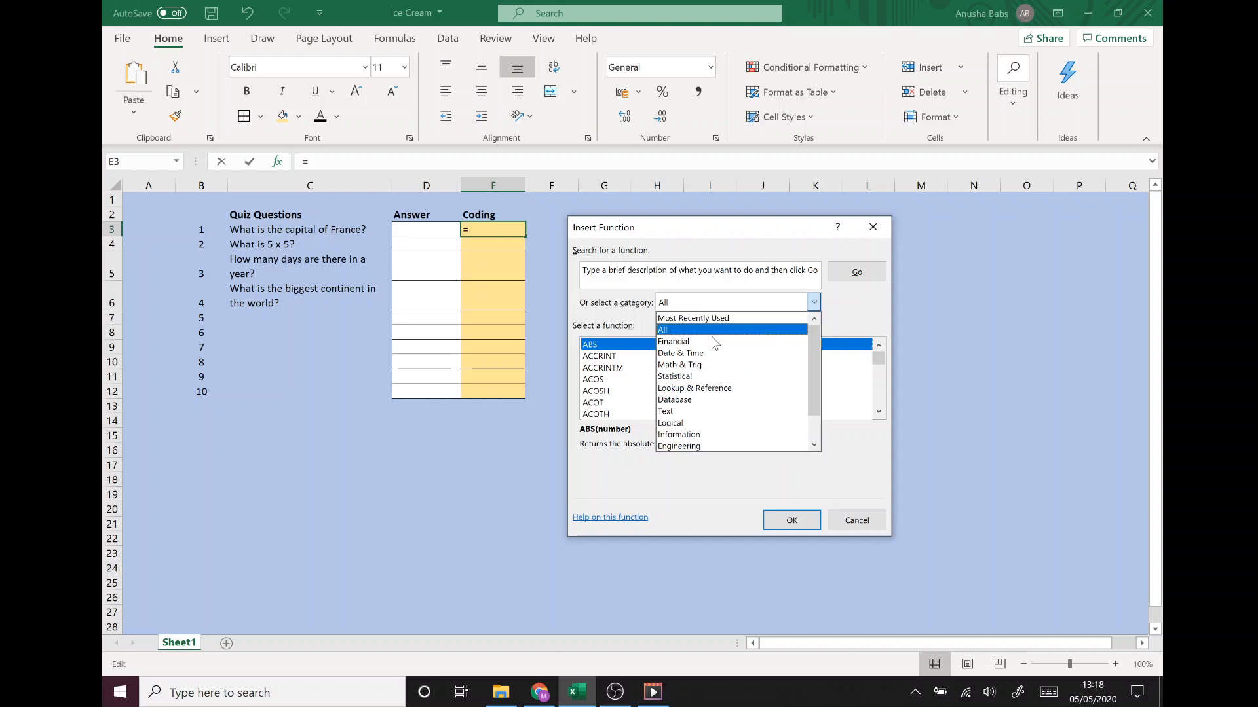
click(687, 318)
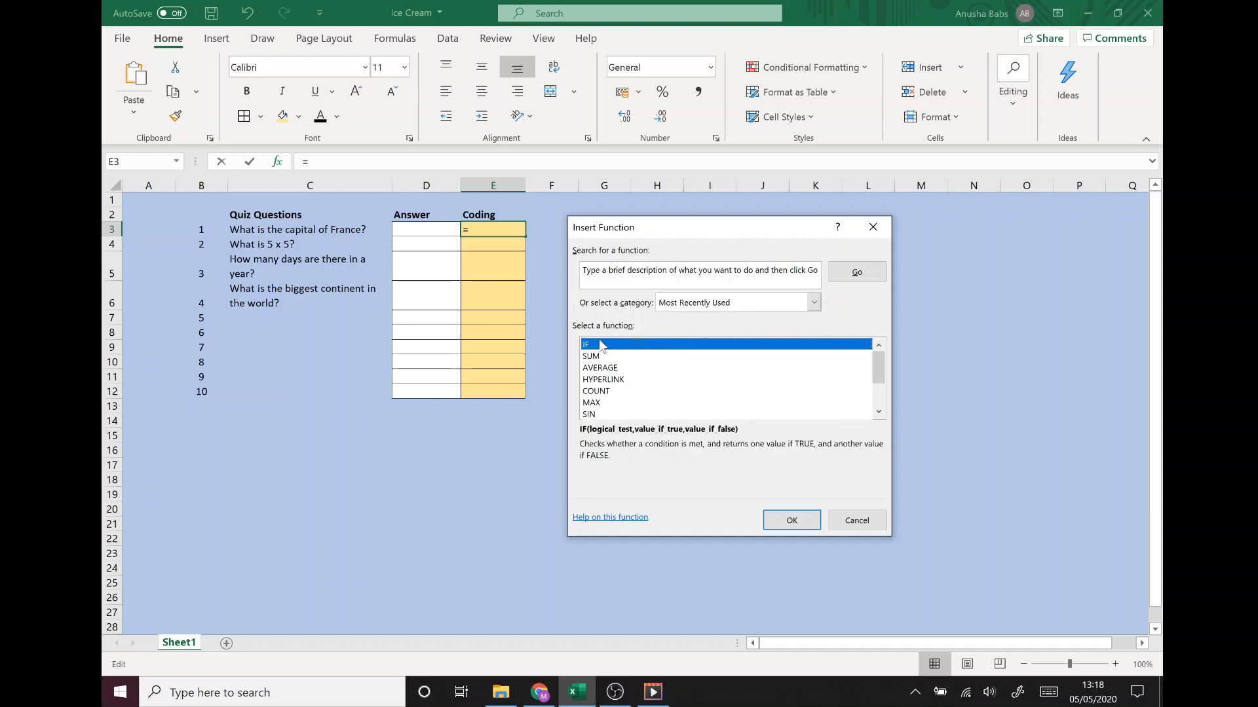
click(808, 525)
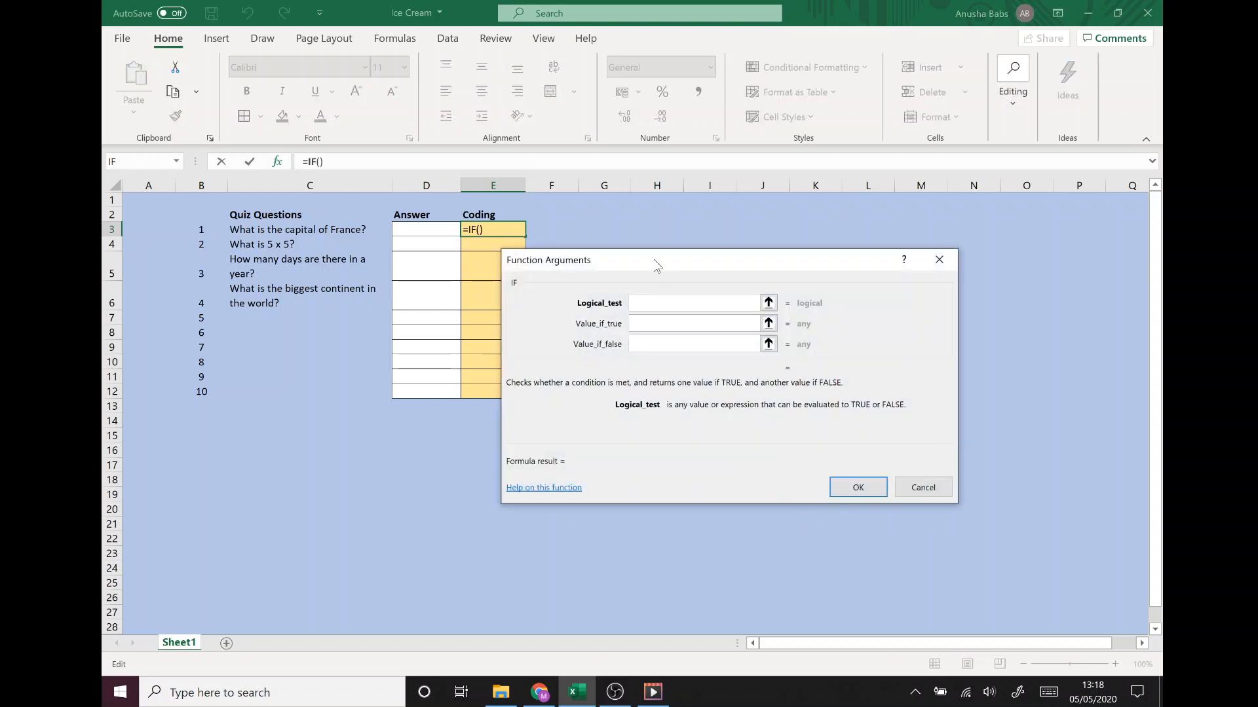
drag(656, 266, 690, 241)
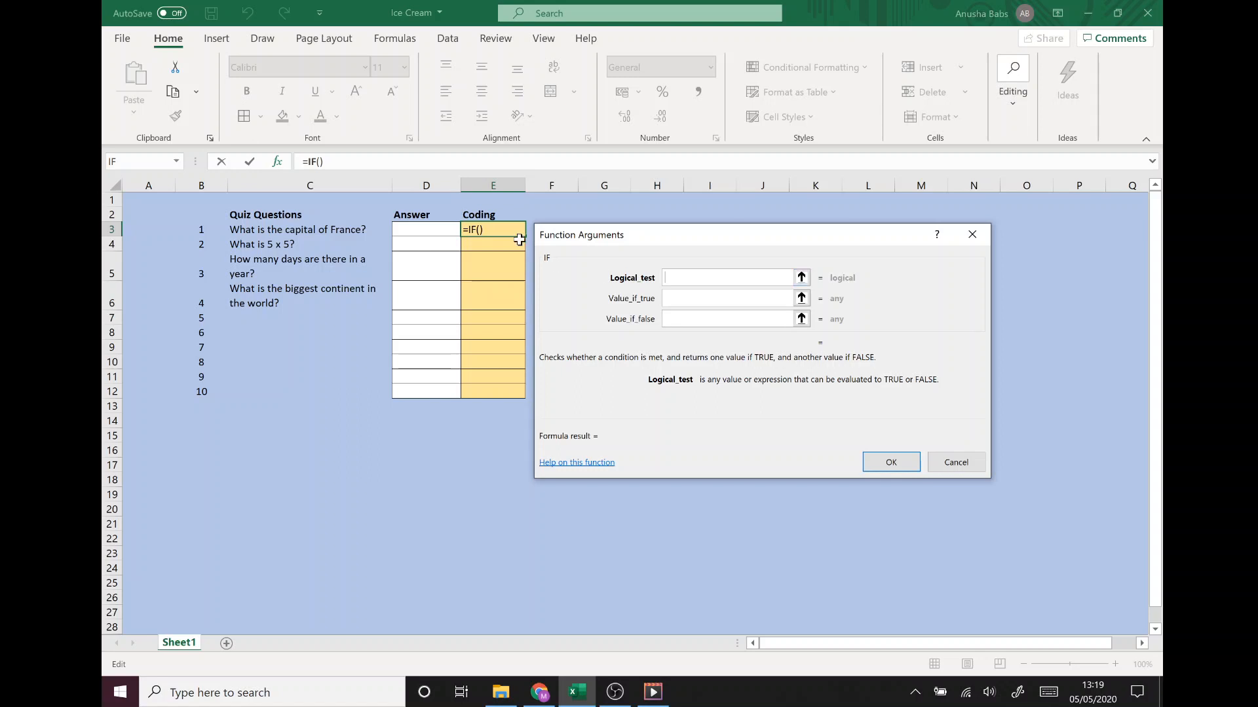
Step: Set the IF function's logical test to D3 = "paris"
click(438, 230)
text(= "paris)
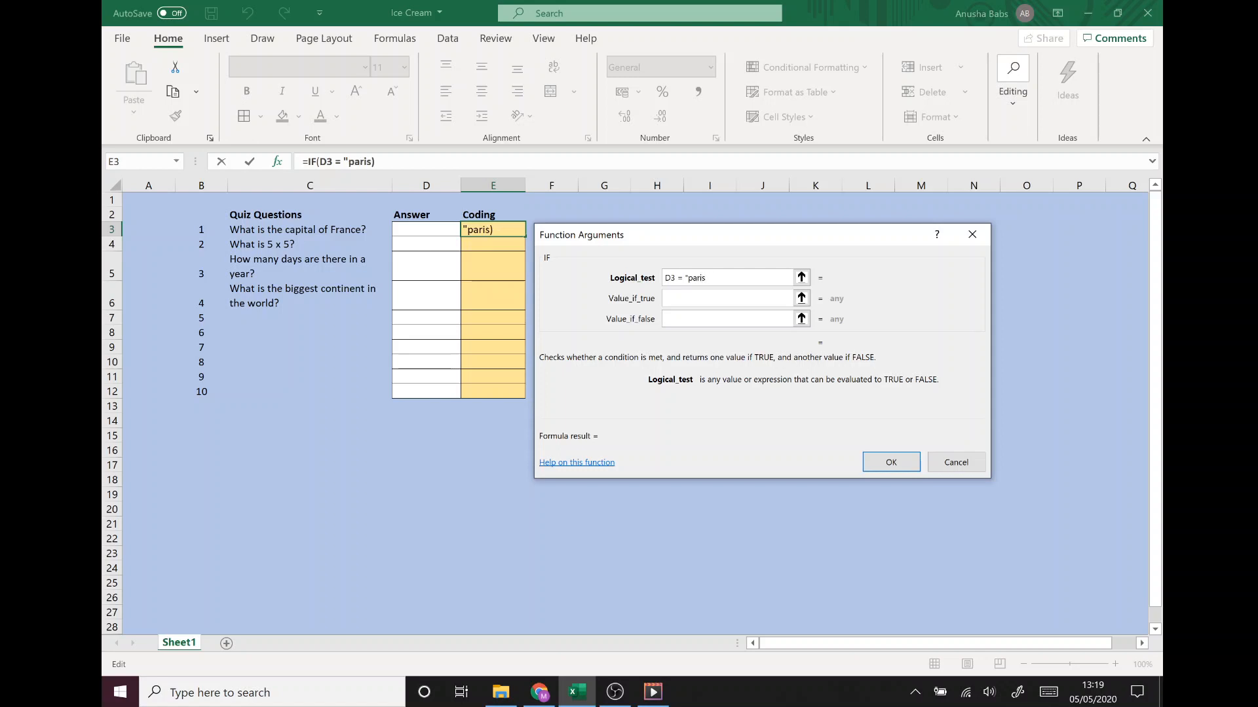
text(")
Step: Make the IF function return "Well done!" when true and "Try Again" when false, and complete the formula
click(704, 300)
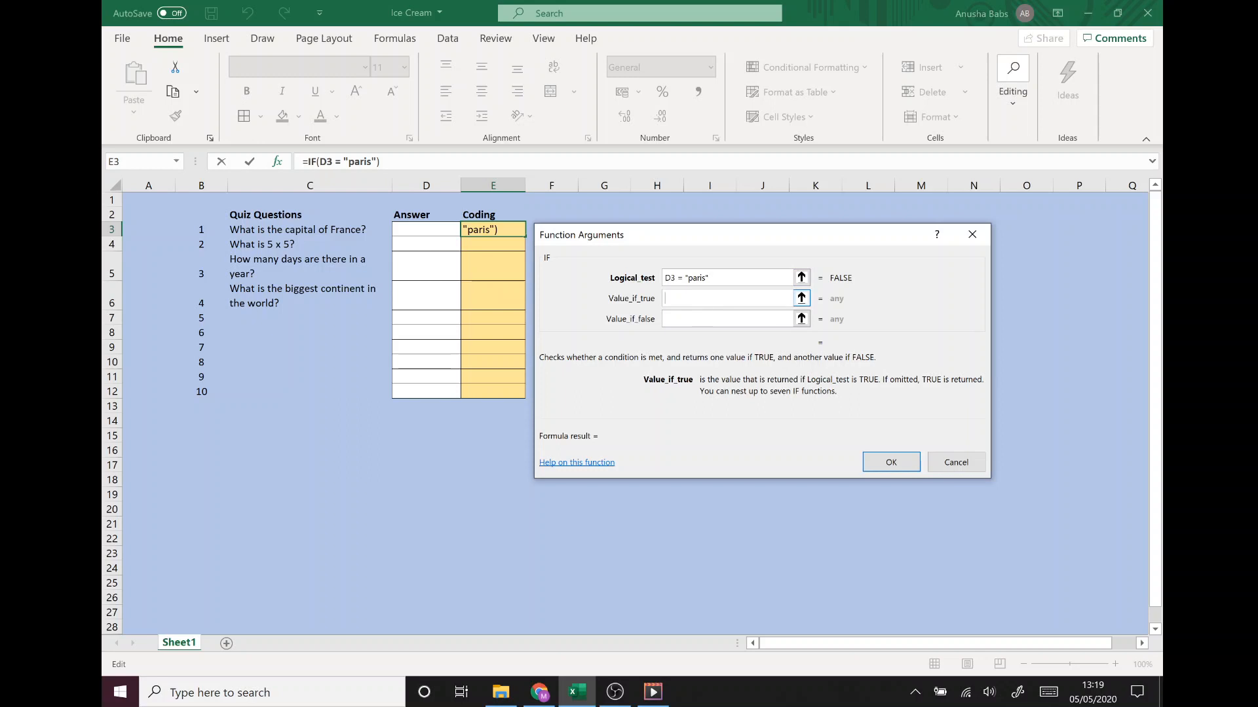
text(Well done!)
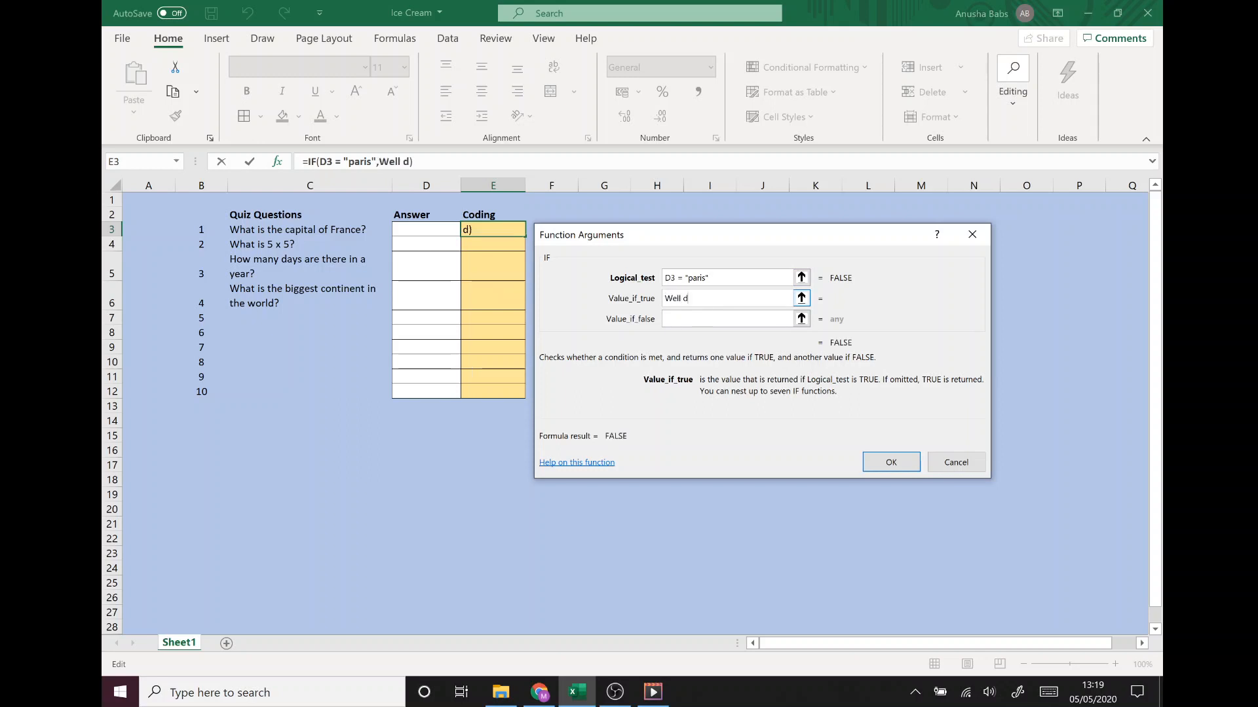
click(708, 318)
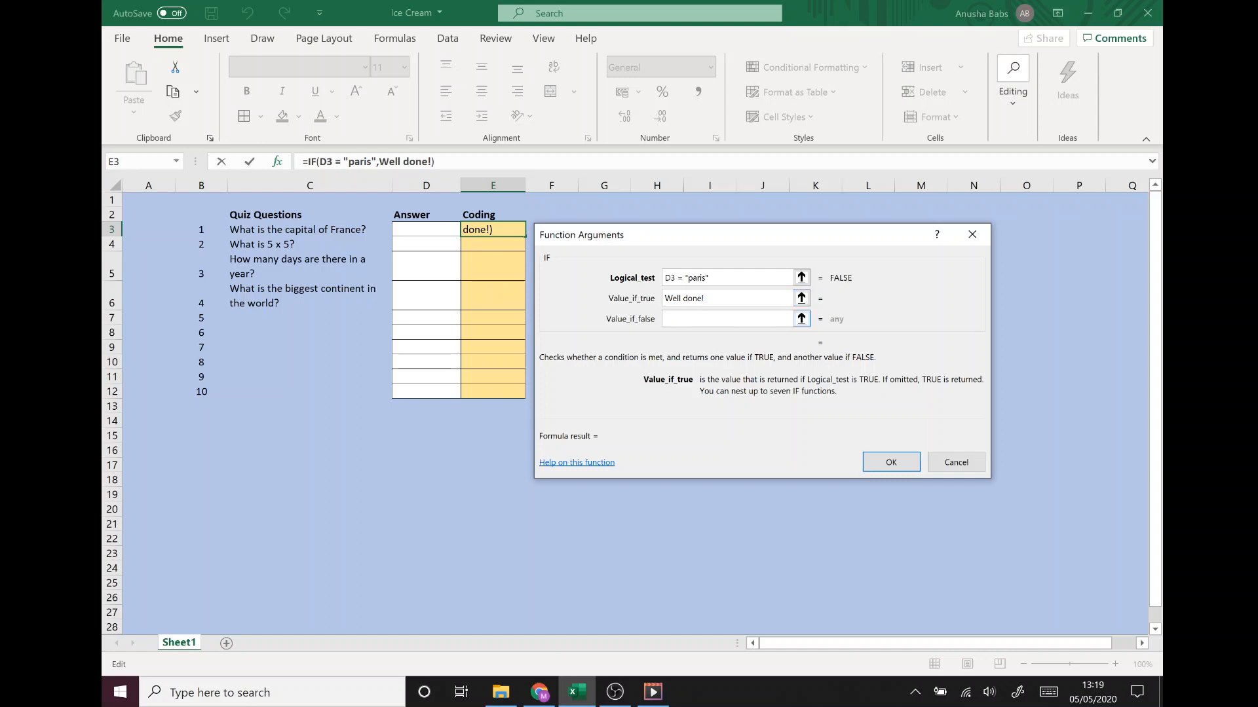
click(708, 299)
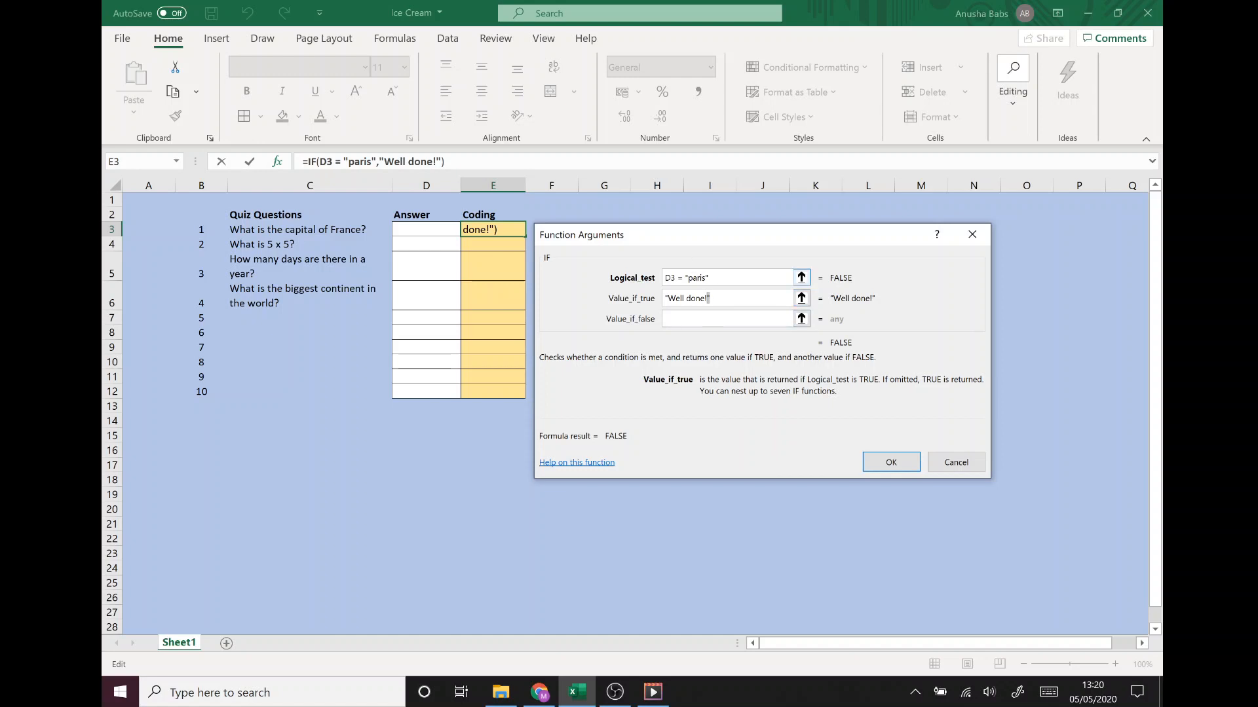
click(692, 319)
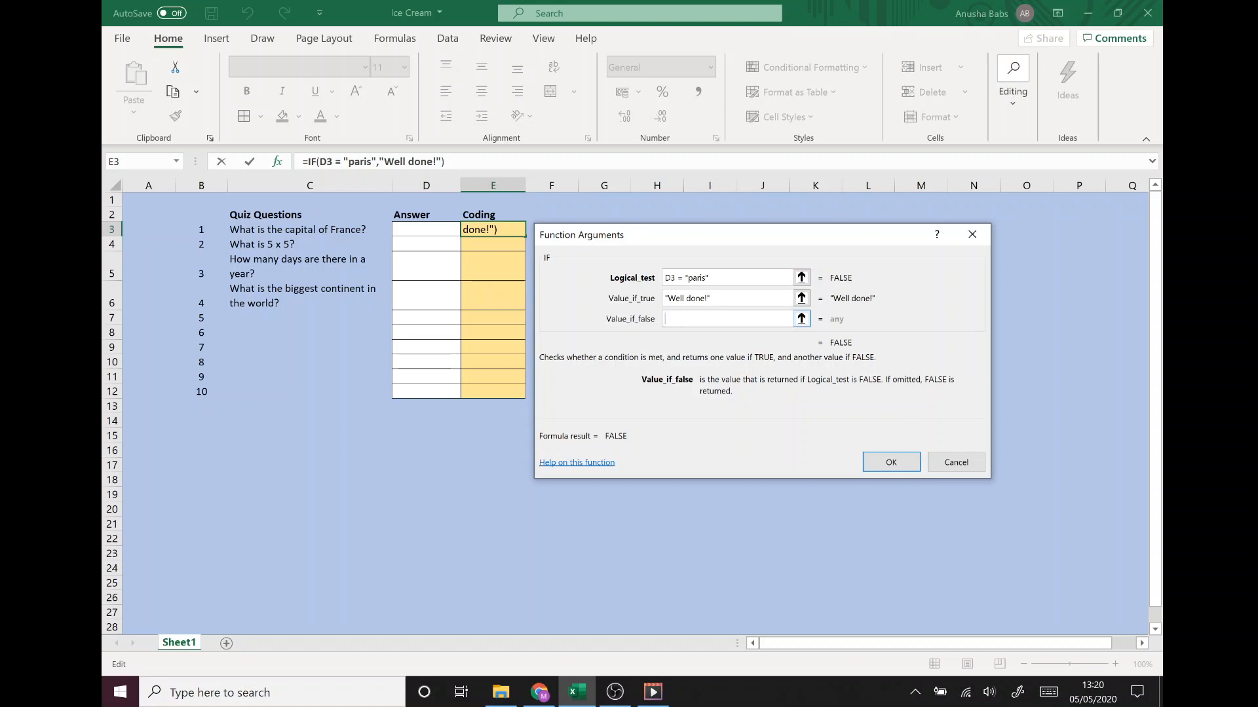
text(Try Again)
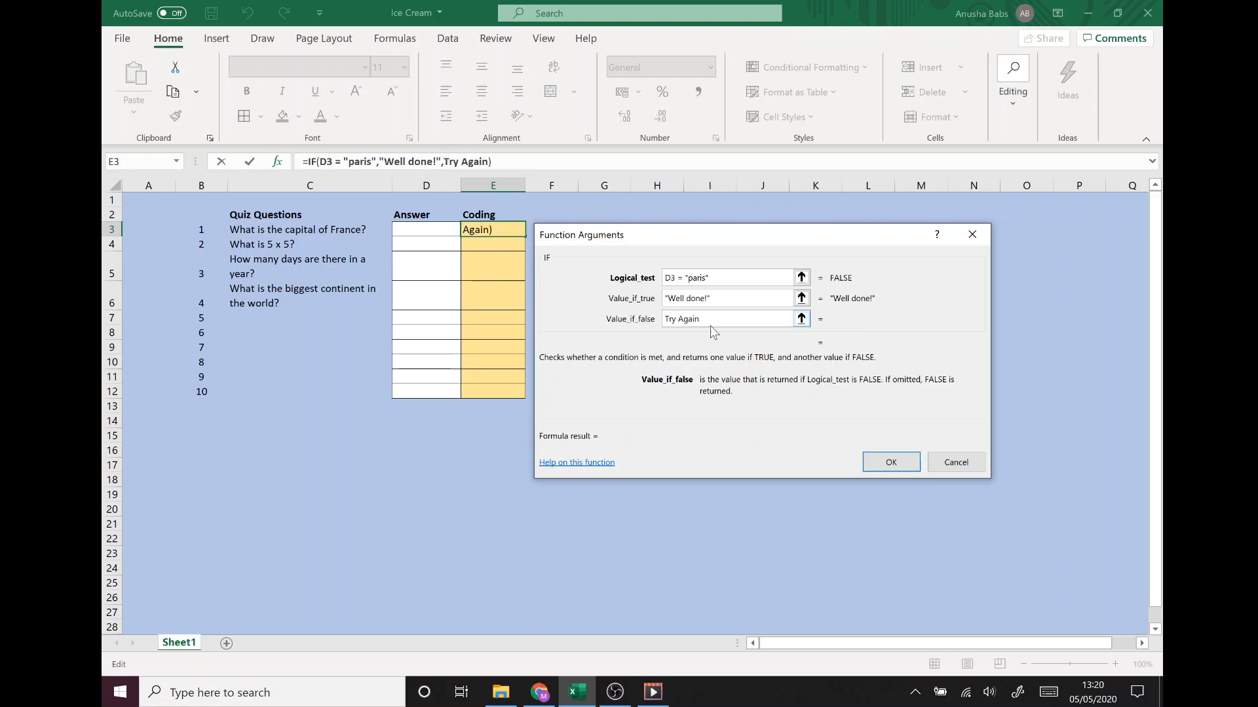
click(713, 299)
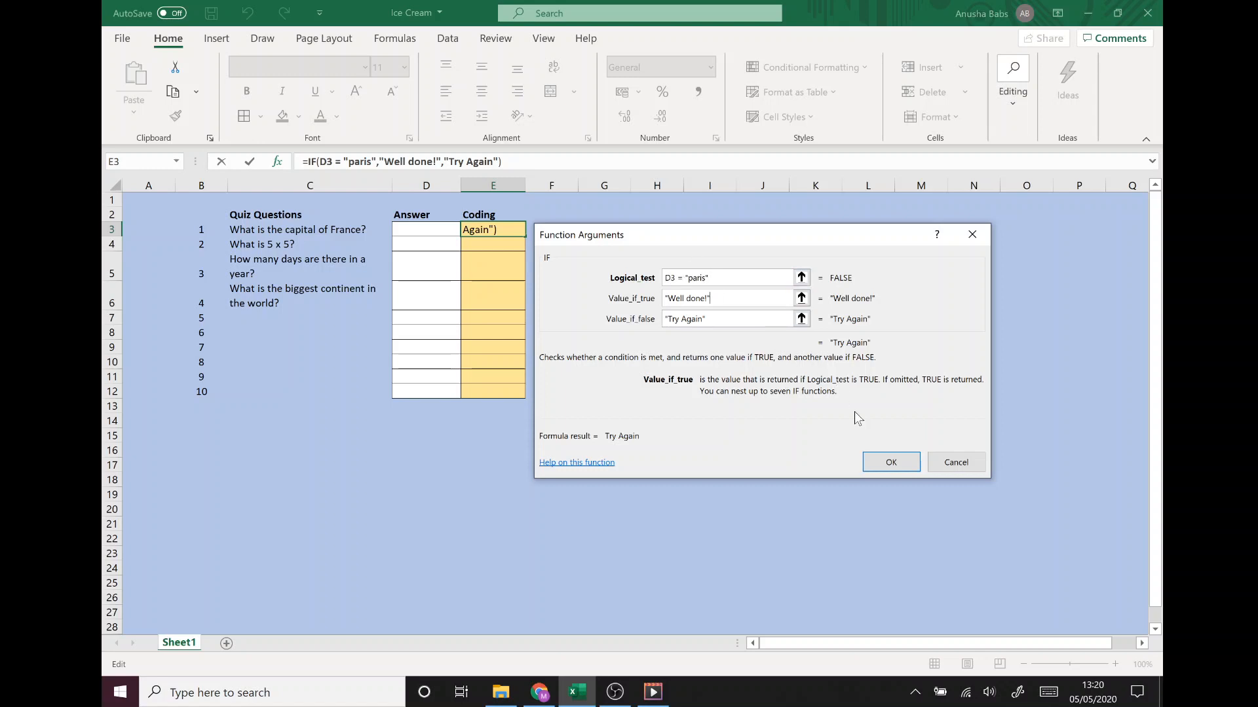
click(904, 463)
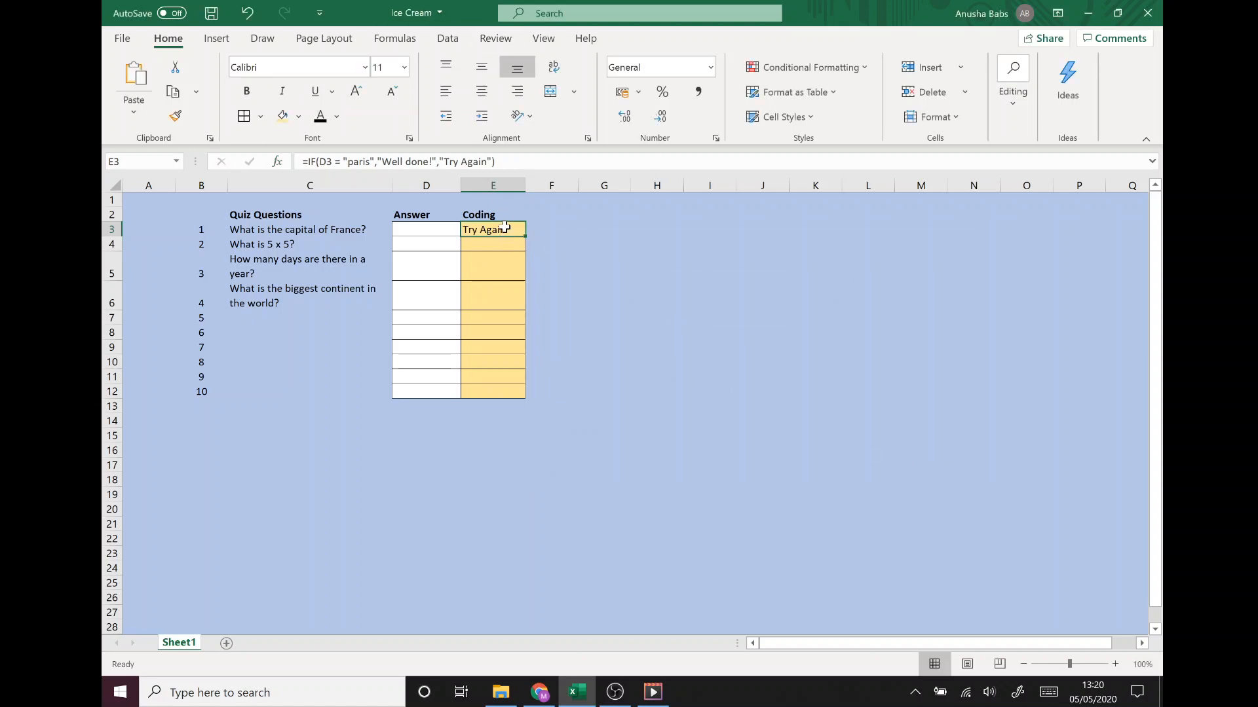
Step: Test the formula by answering the first question in D3 with paris and with Paris
click(433, 229)
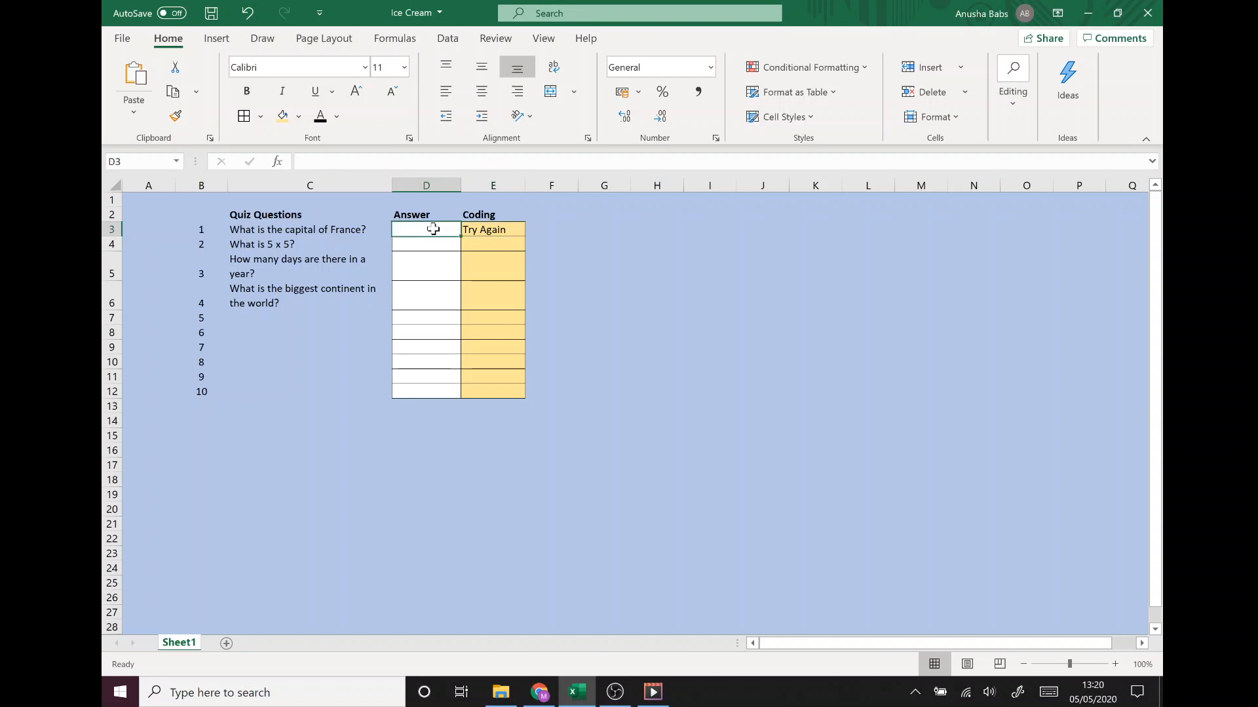
text(paris)
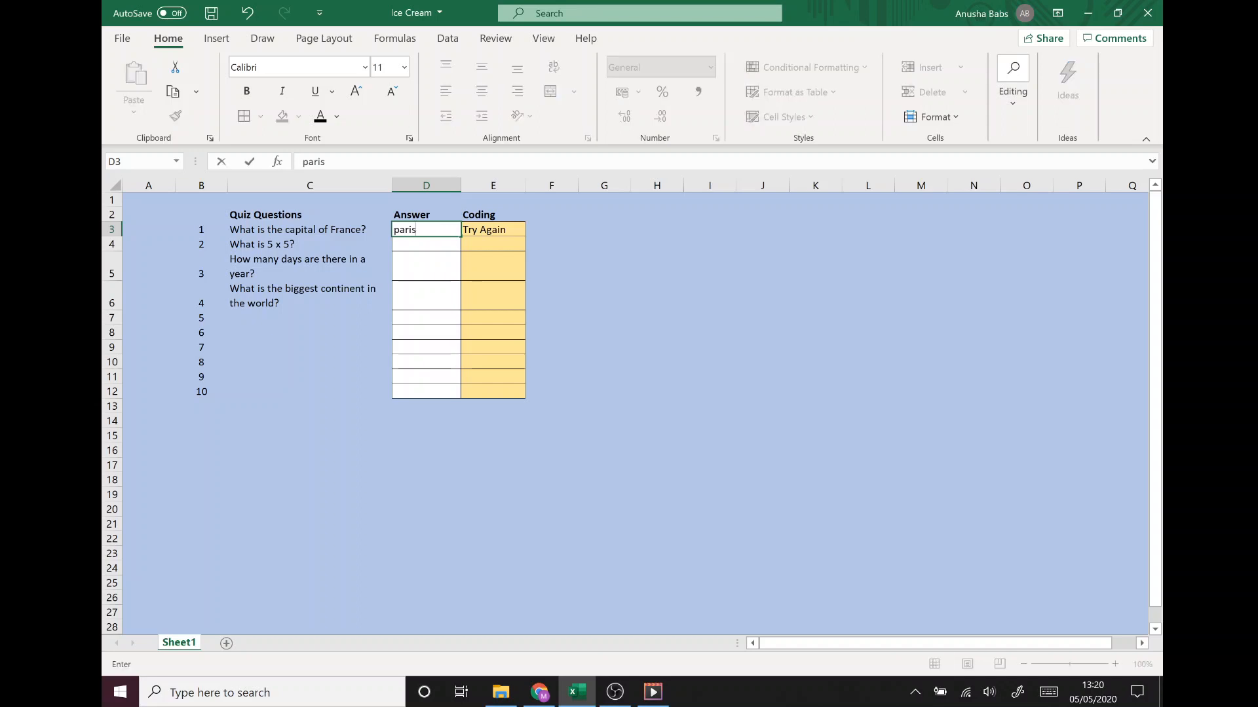
key(Return)
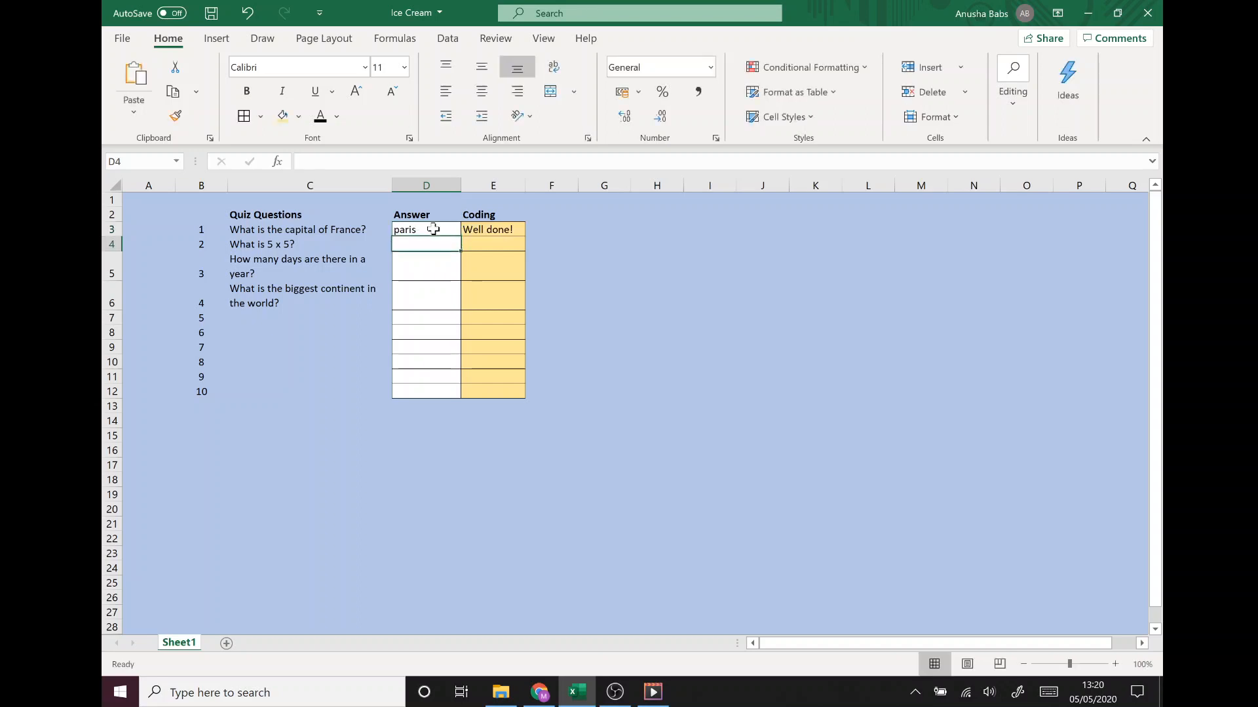
click(433, 229)
text(Paris)
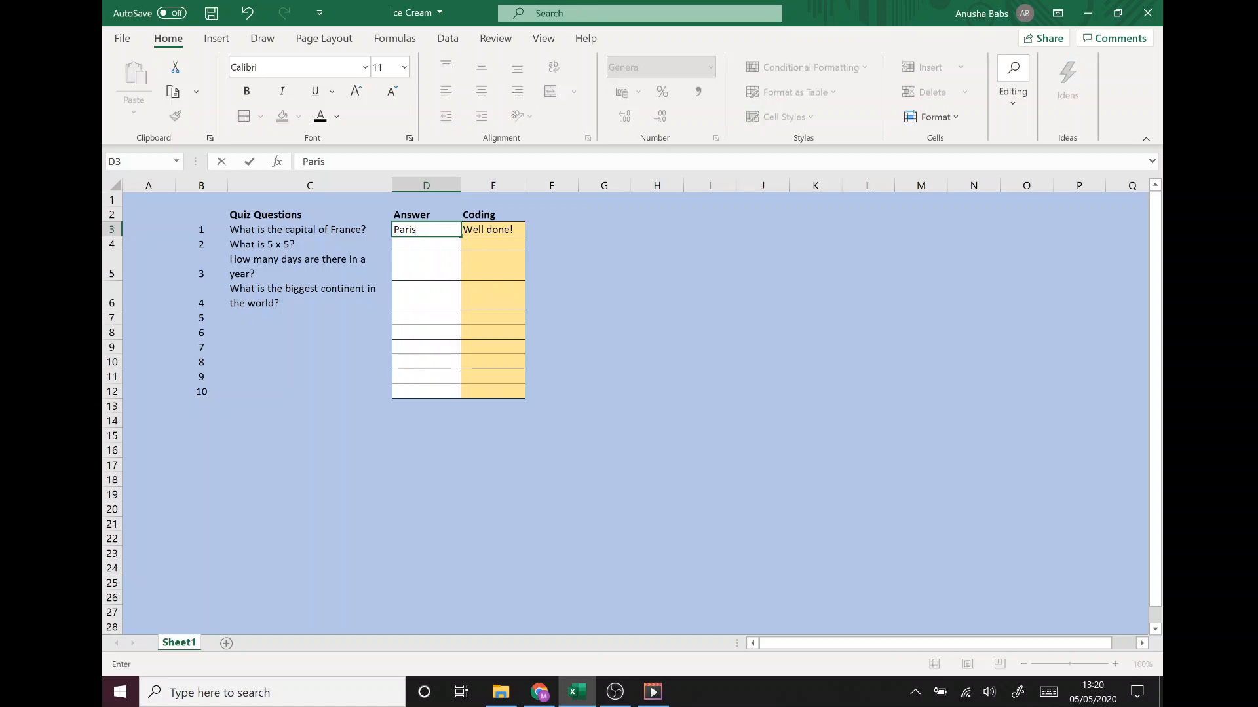
key(Return)
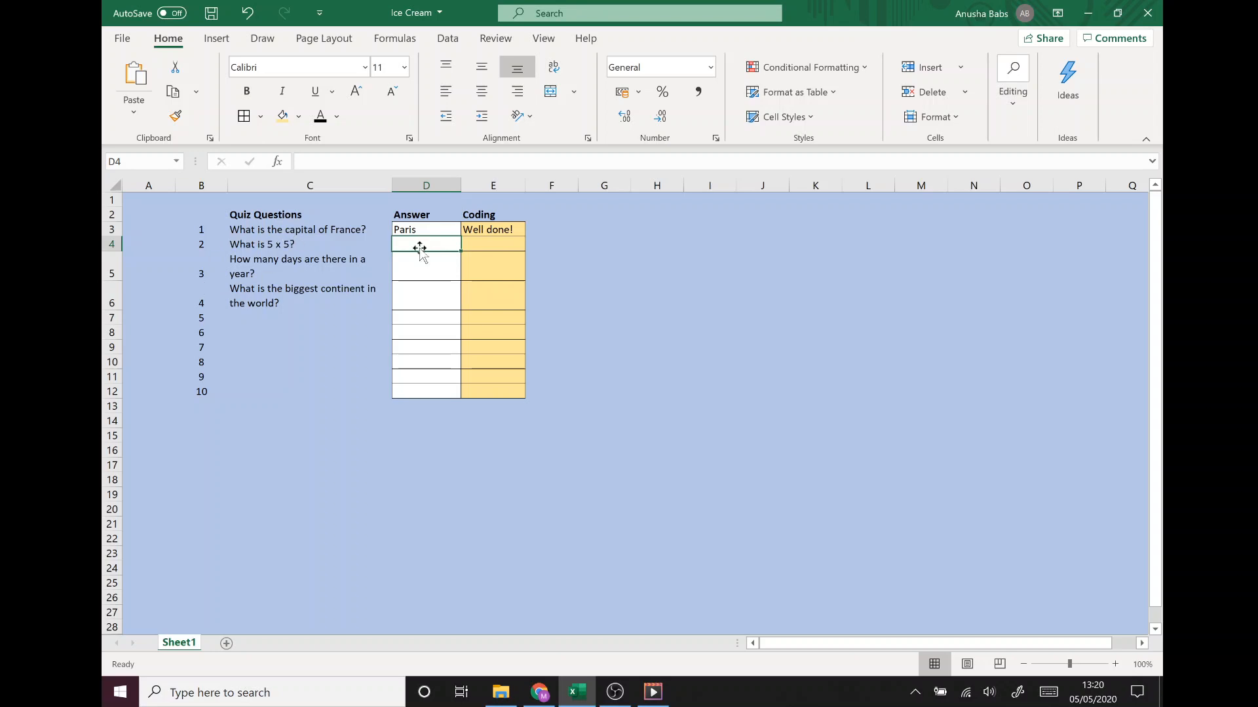
Step: Enter 25 in D4 as the answer to the 5 x 5 question and select that cell
text(25)
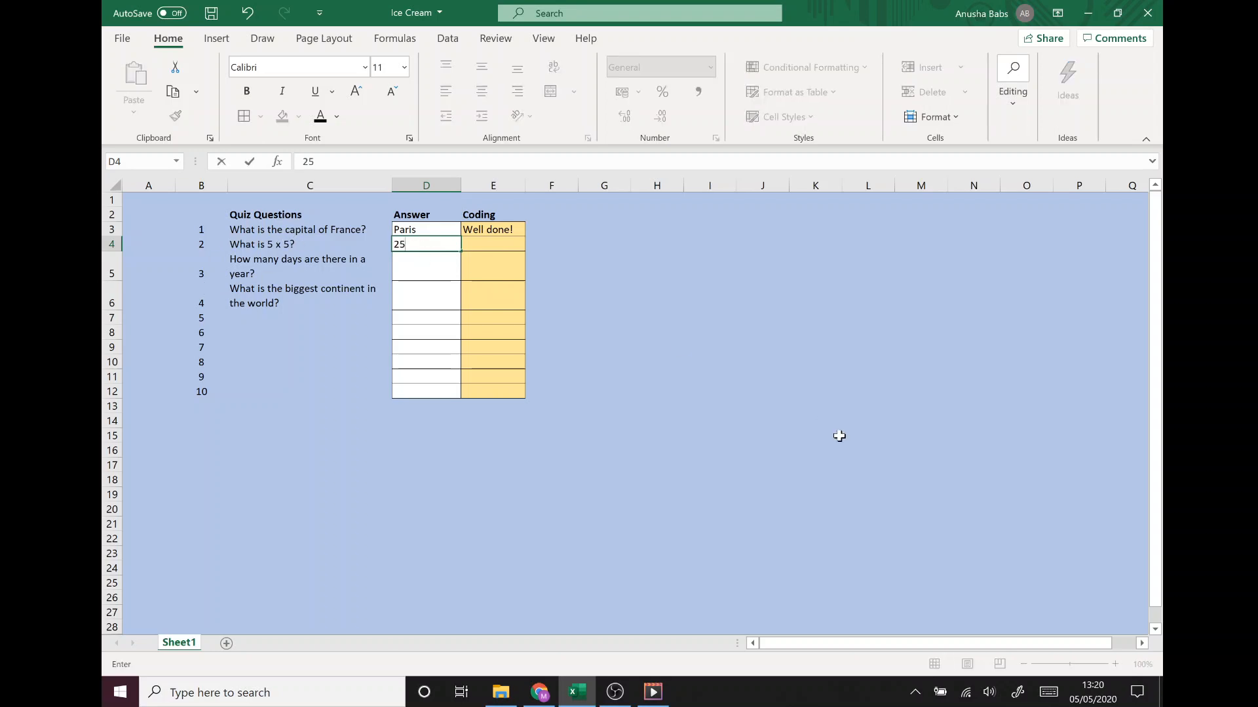
key(Return)
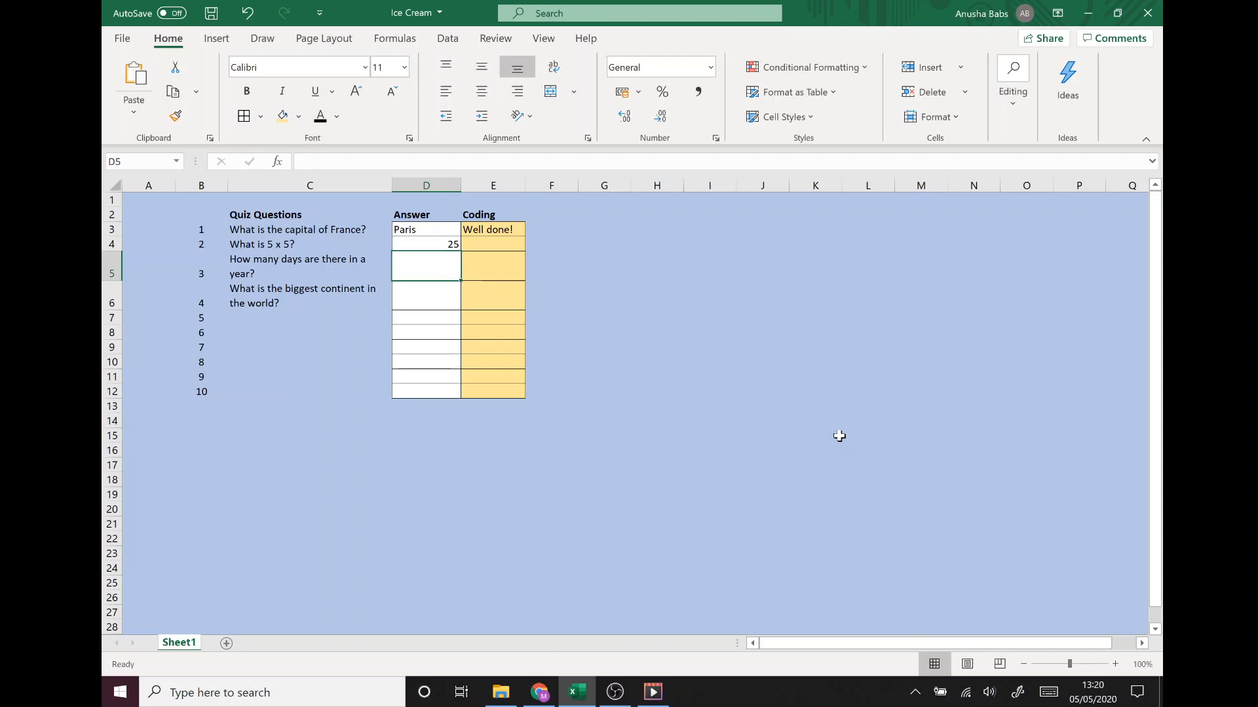
click(437, 245)
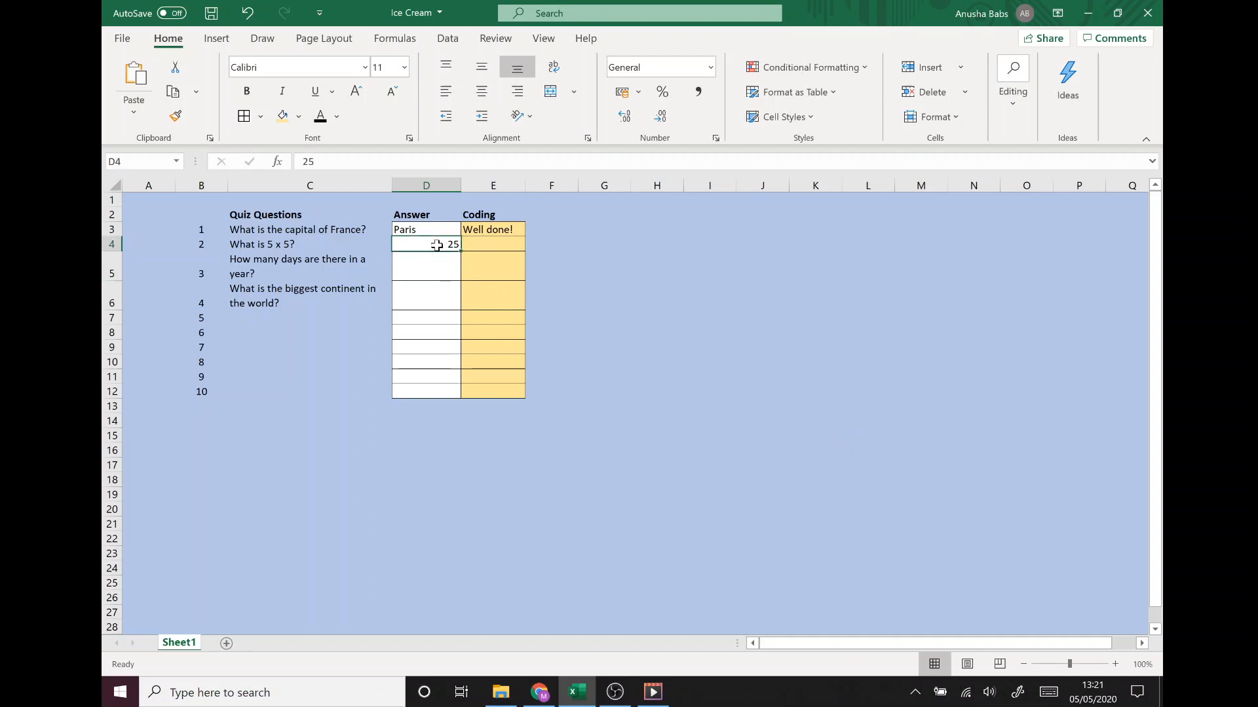
Step: Left-align the answer in D4 and insert an IF function in E4
click(445, 93)
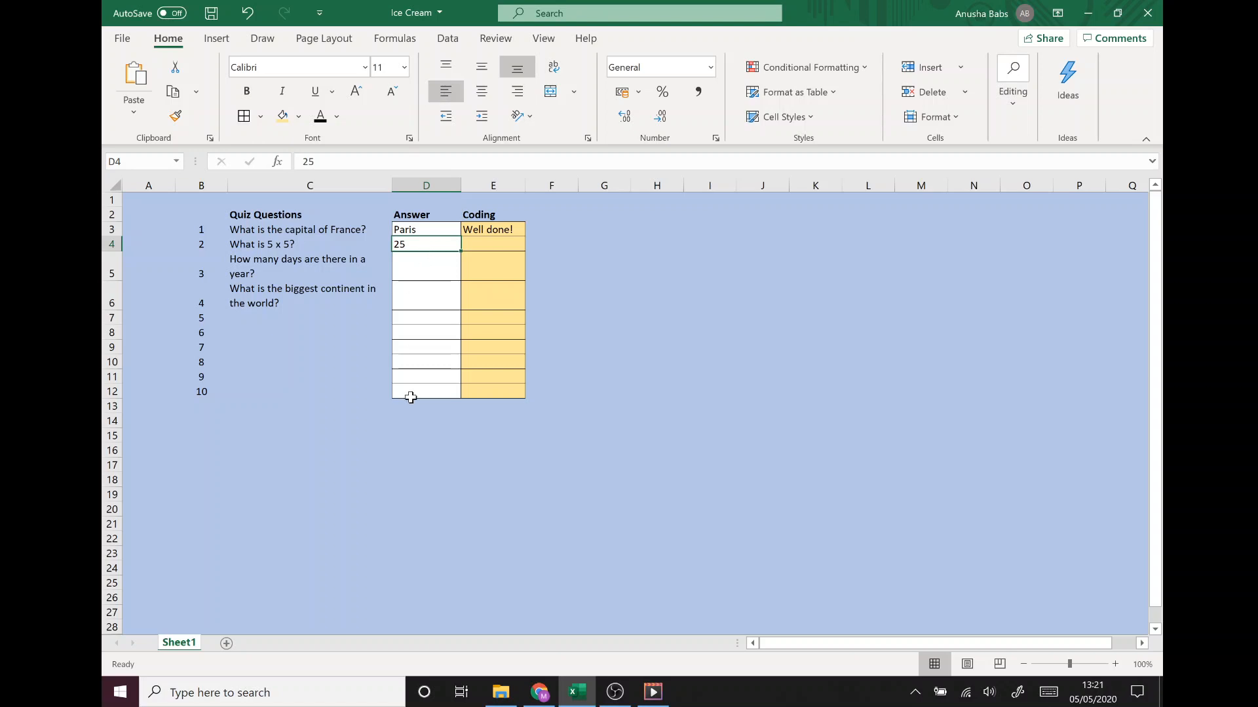
click(494, 243)
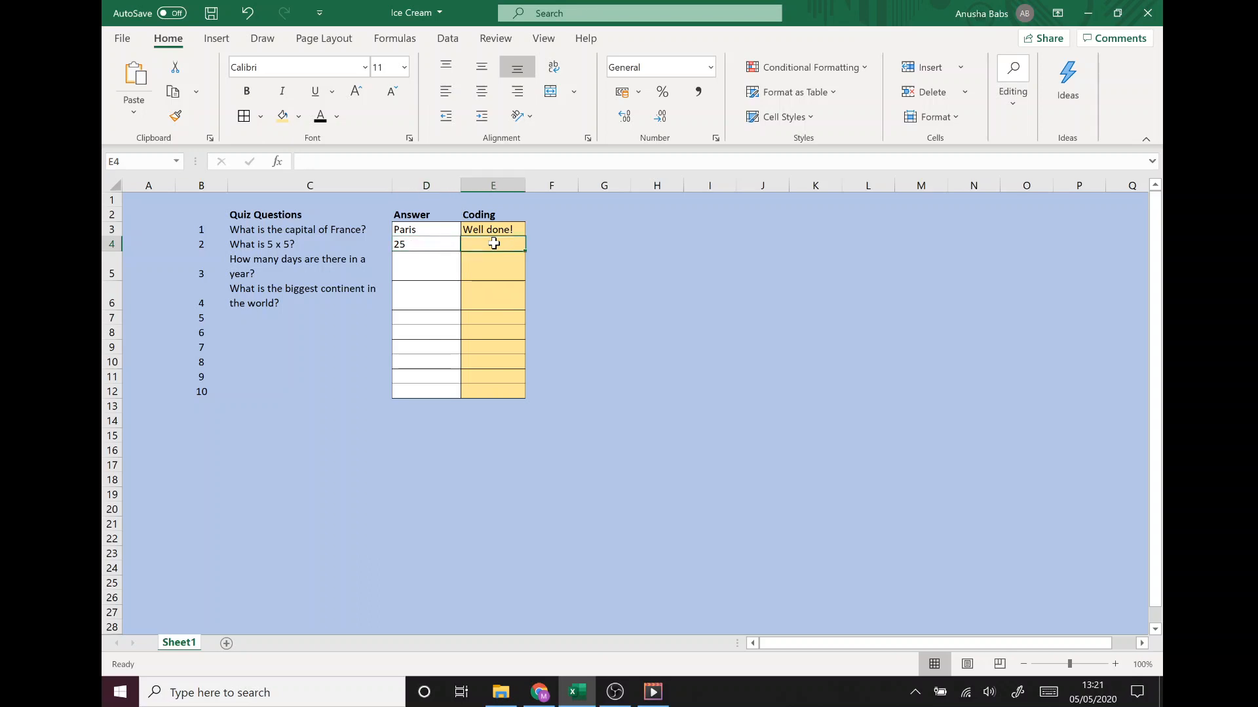
click(278, 162)
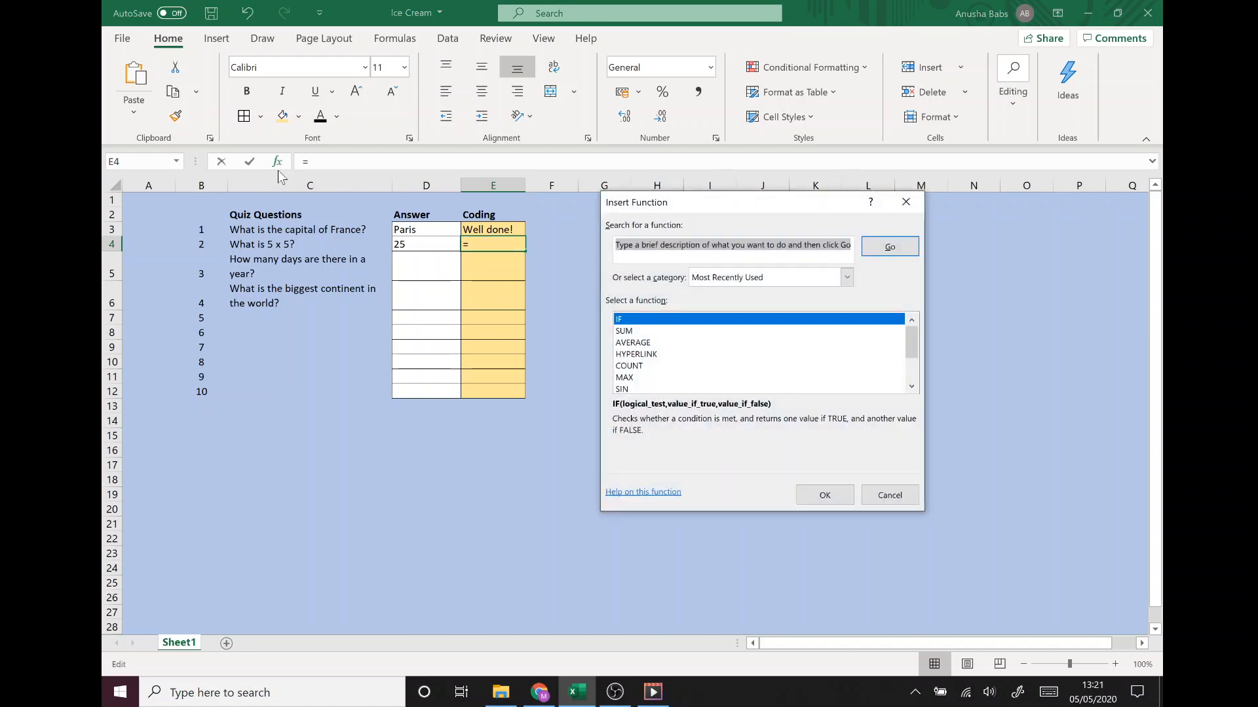
double_click(632, 319)
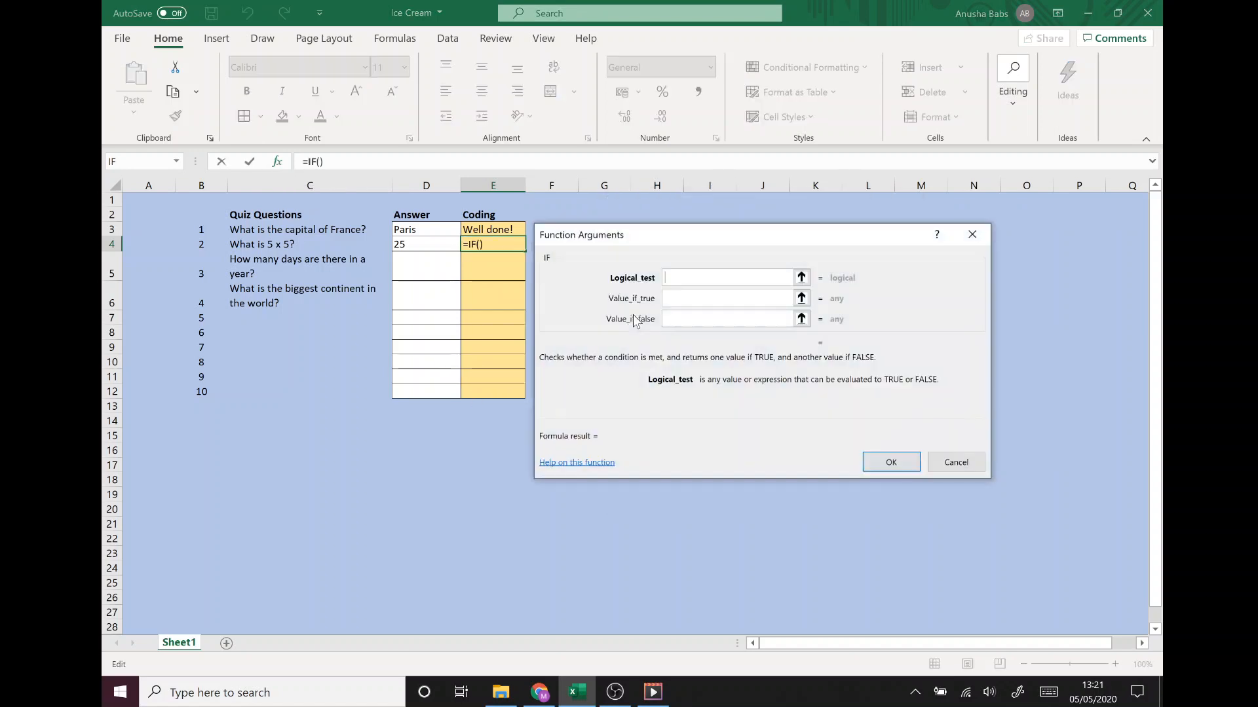
drag(634, 246, 631, 218)
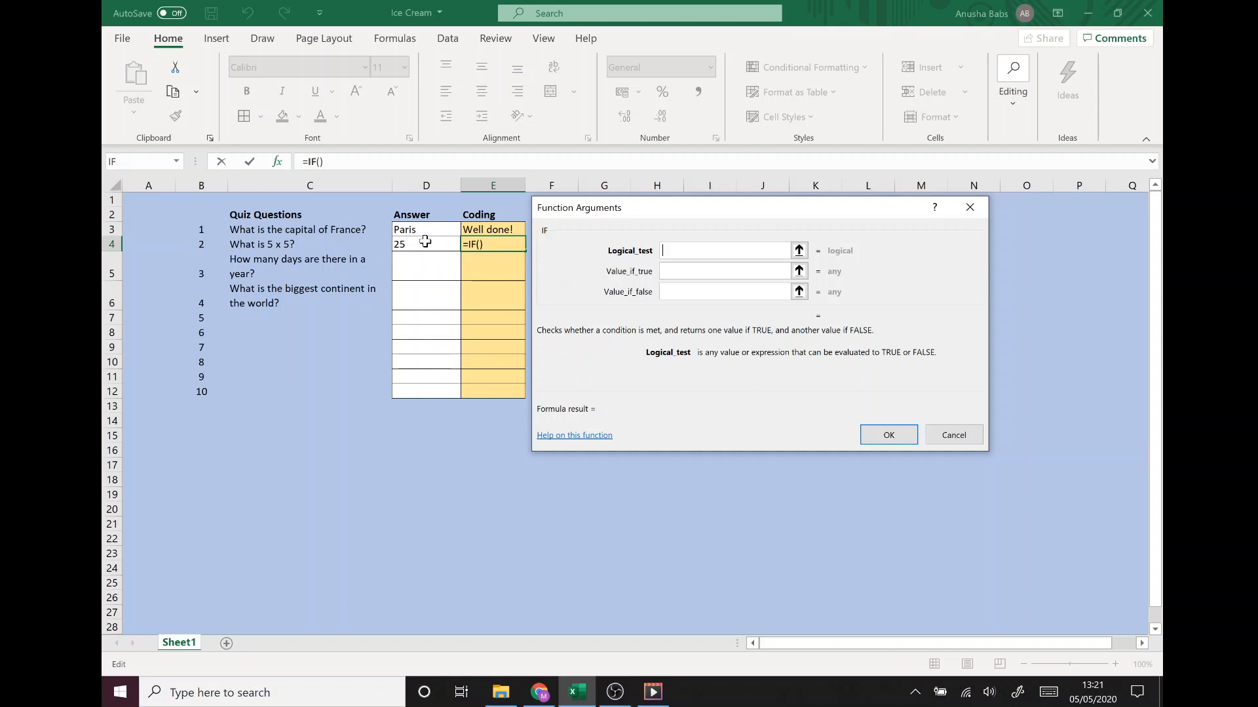
Step: Set the IF function's logical test to D4 = 25
text(d4)
key(shift+Home)
key(BackSpace)
click(429, 246)
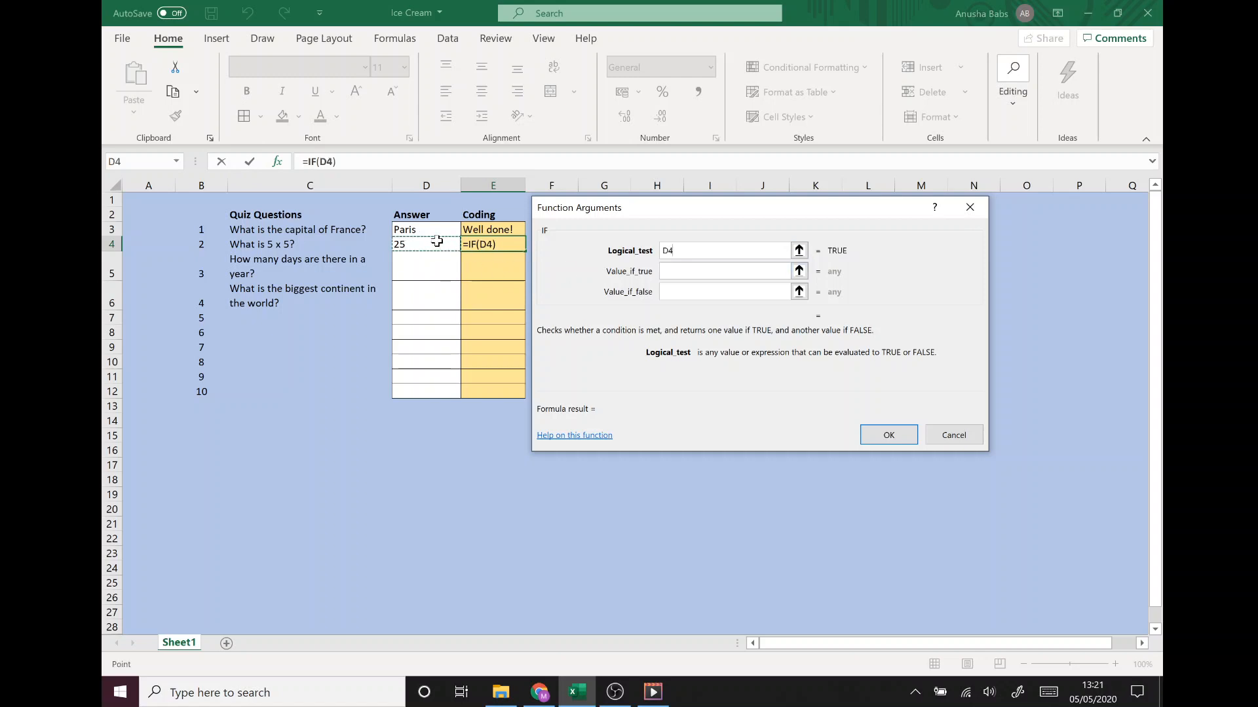
text(= 25)
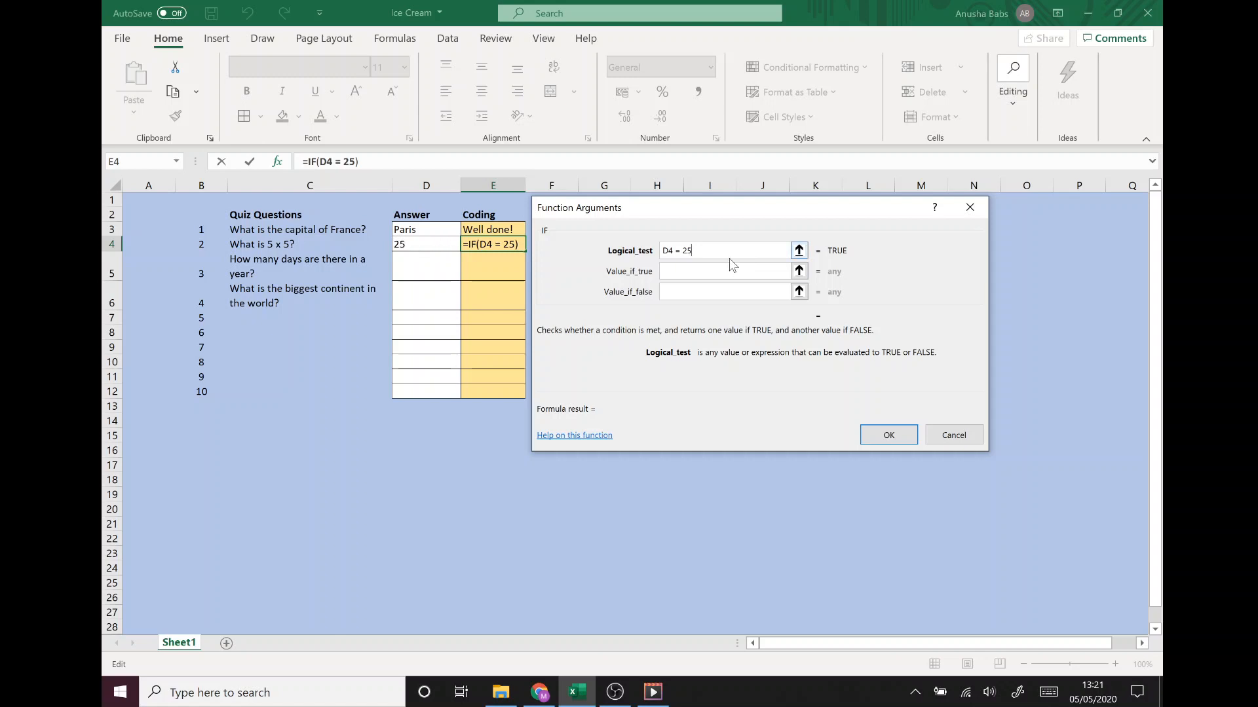
Step: Try the logical test with 25 in quotation marks, and remove the quotation marks again
text(")
click(683, 251)
text(")
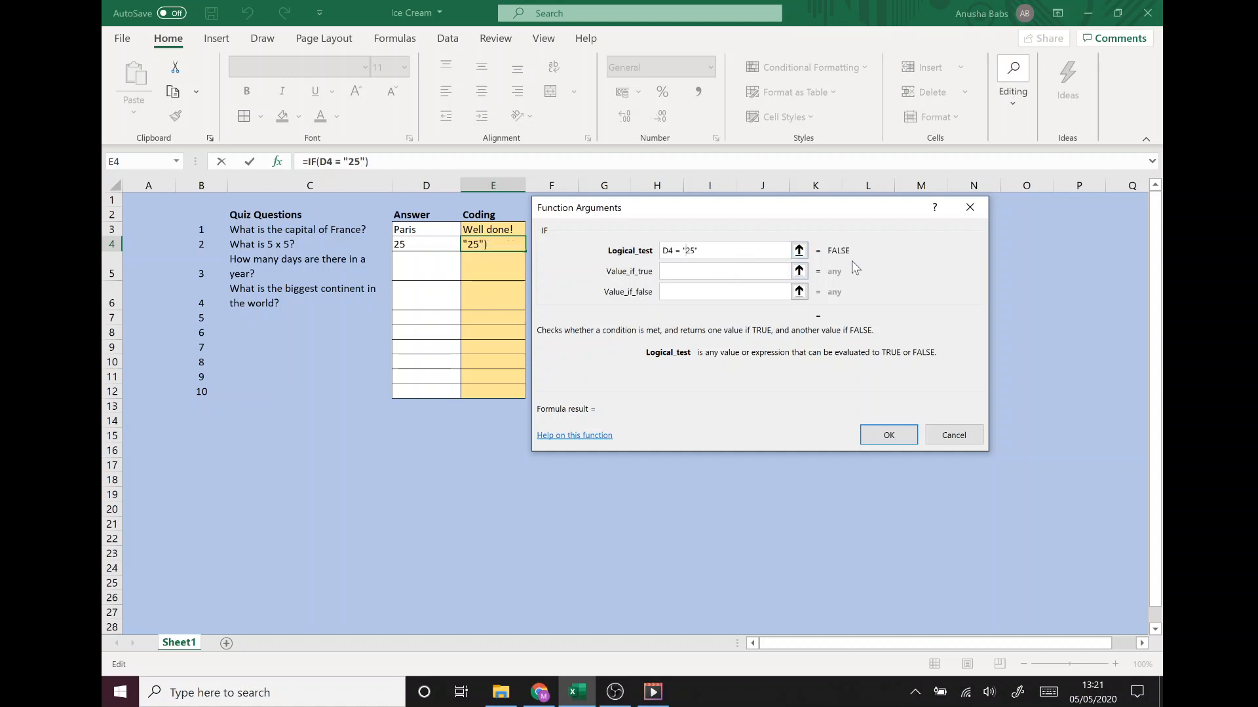
key(BackSpace)
key(Left)
key(Left)
key(BackSpace)
Step: Make the IF function return "Well done!" when true and "Try again" when false, and complete the formula
click(672, 275)
text(Well done!)
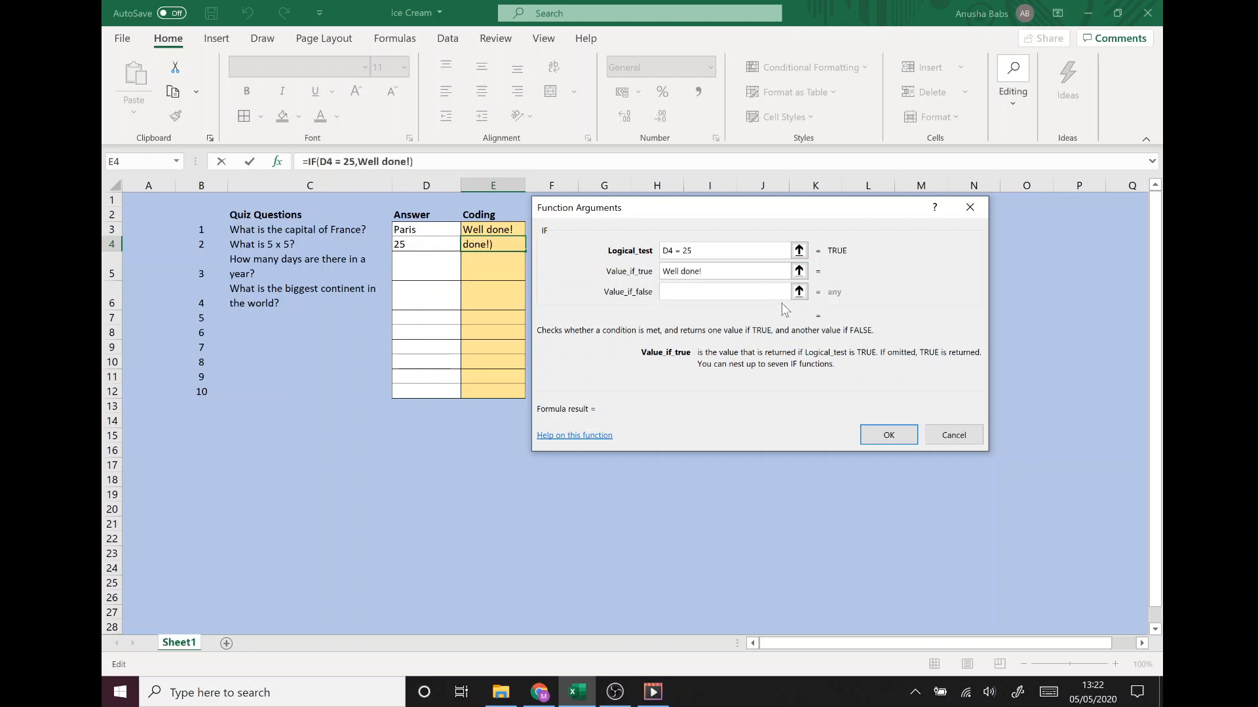
key(Tab)
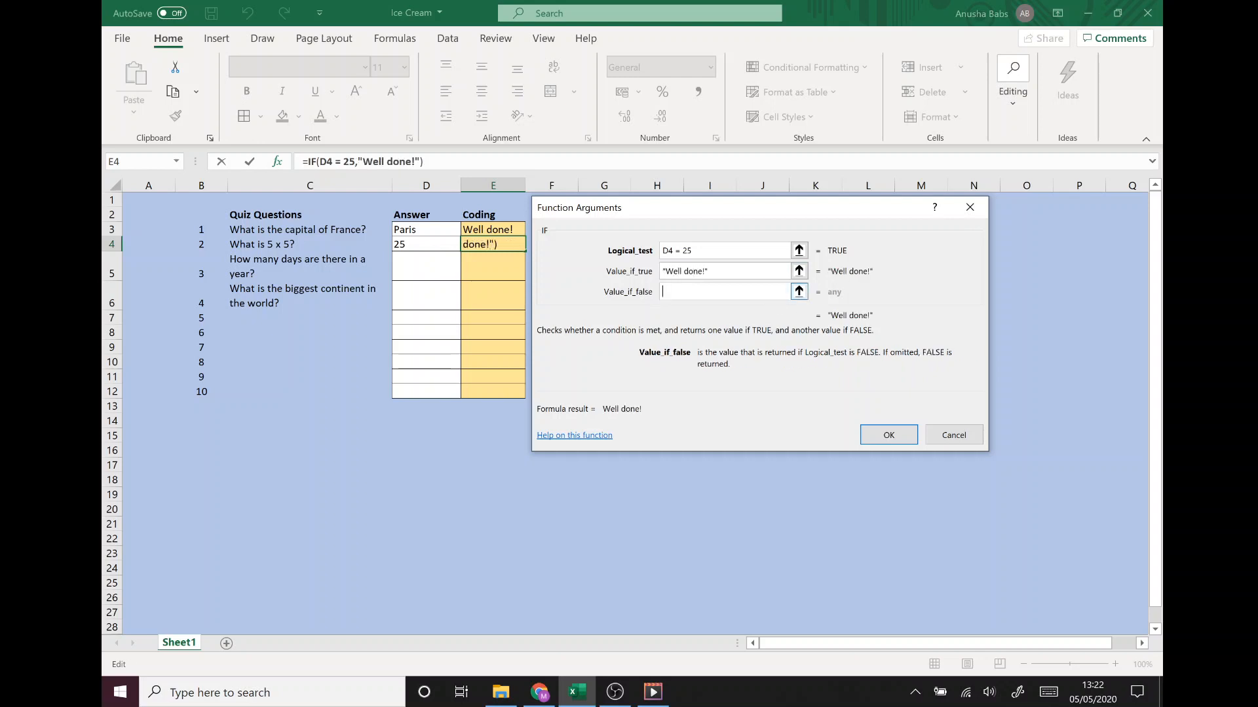
text(Try agsin)
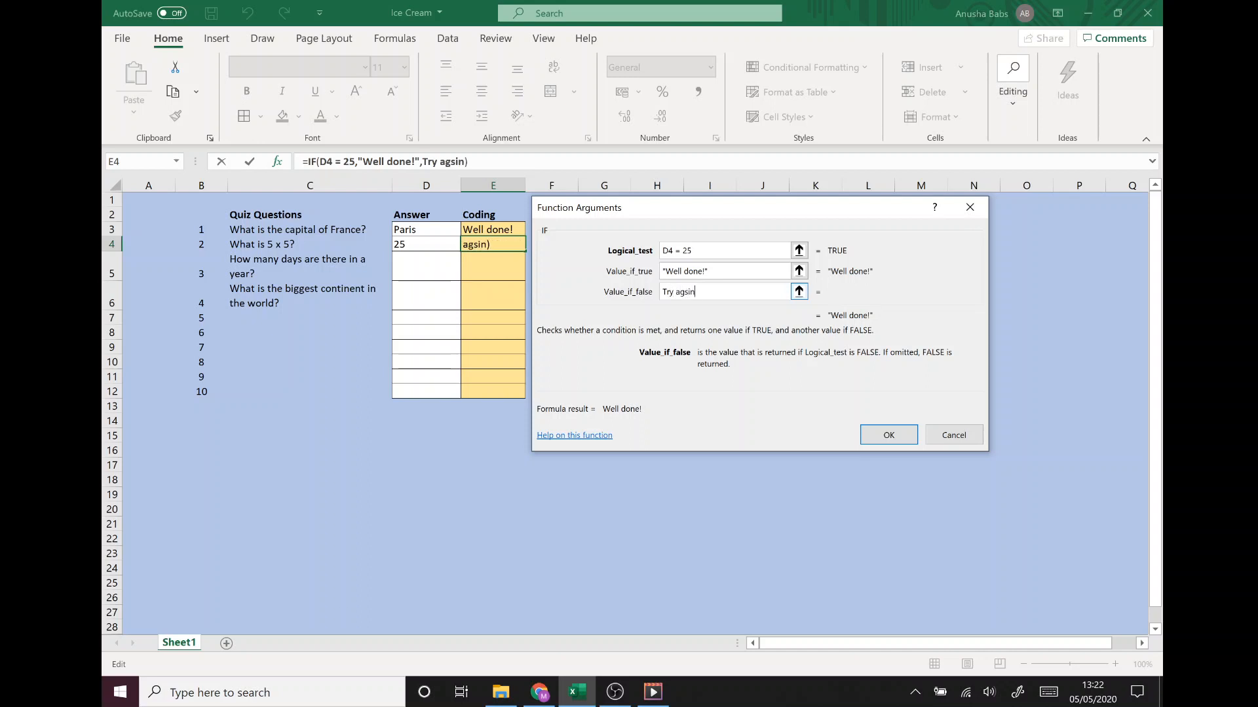
key(BackSpace)
key(BackSpace)
key(BackSpace)
text(ain)
click(891, 432)
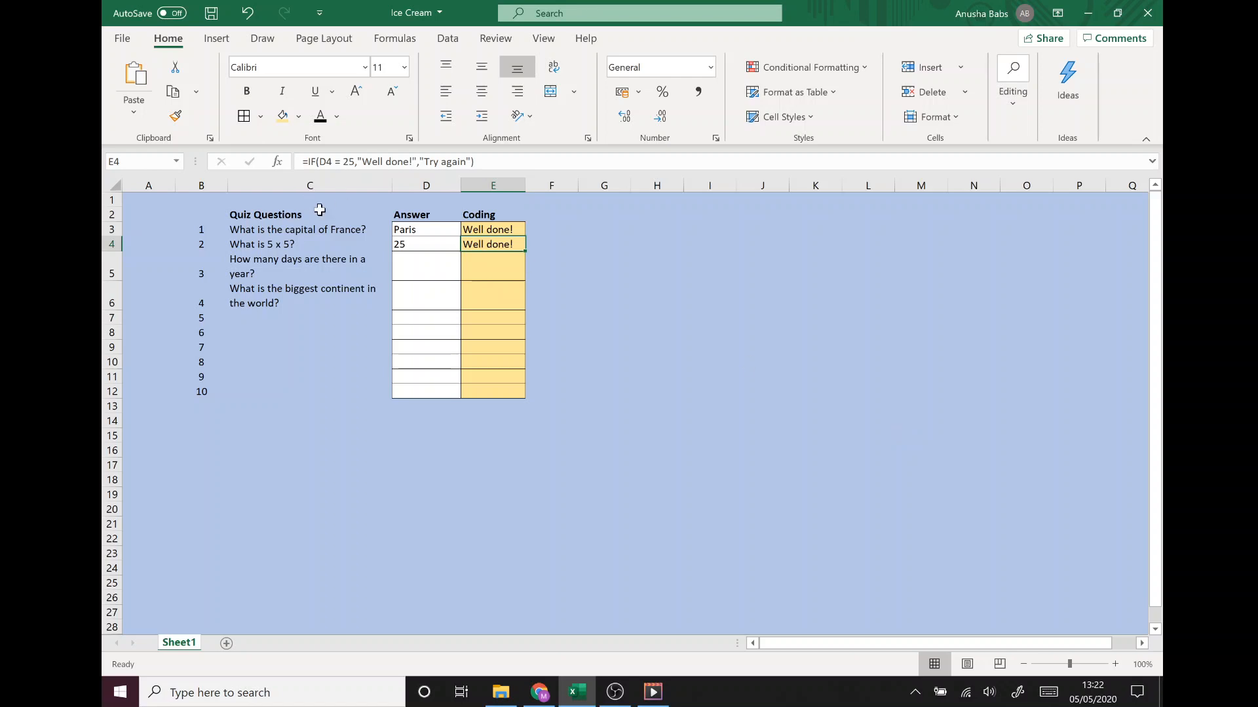
Step: Remove the fill colour from the range I3:M18 beside the quiz table
click(411, 264)
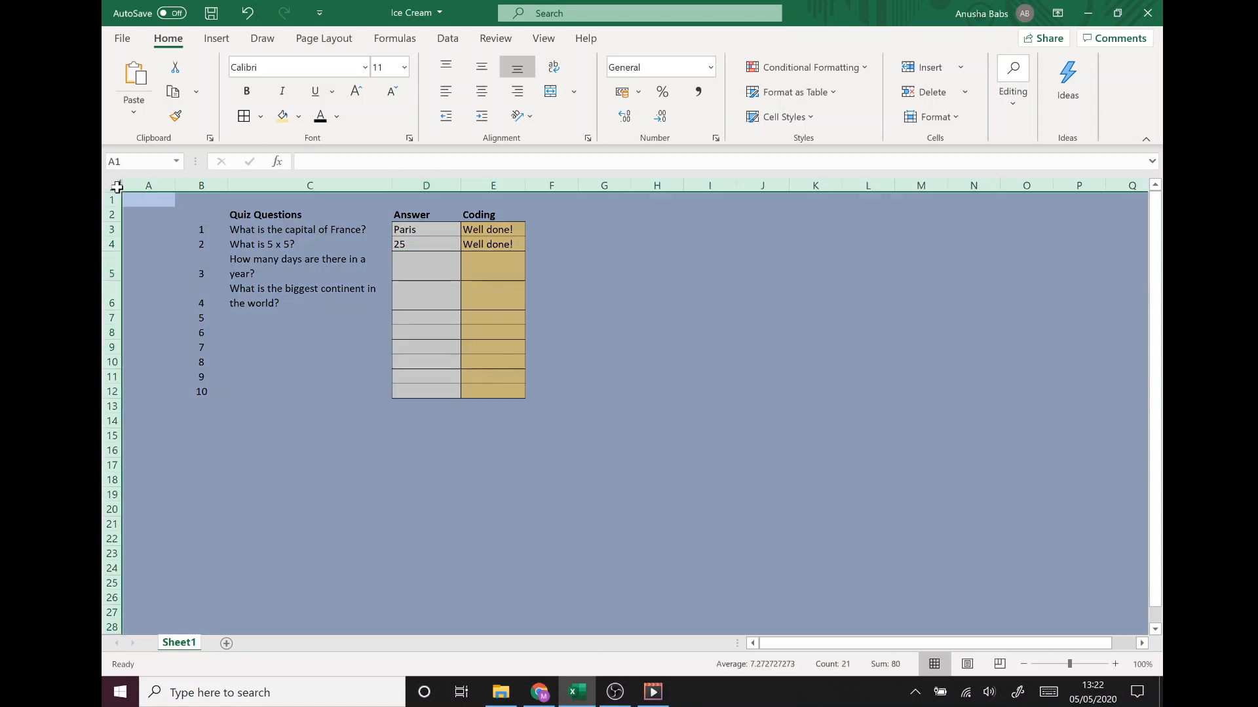
click(115, 187)
drag(702, 231, 930, 482)
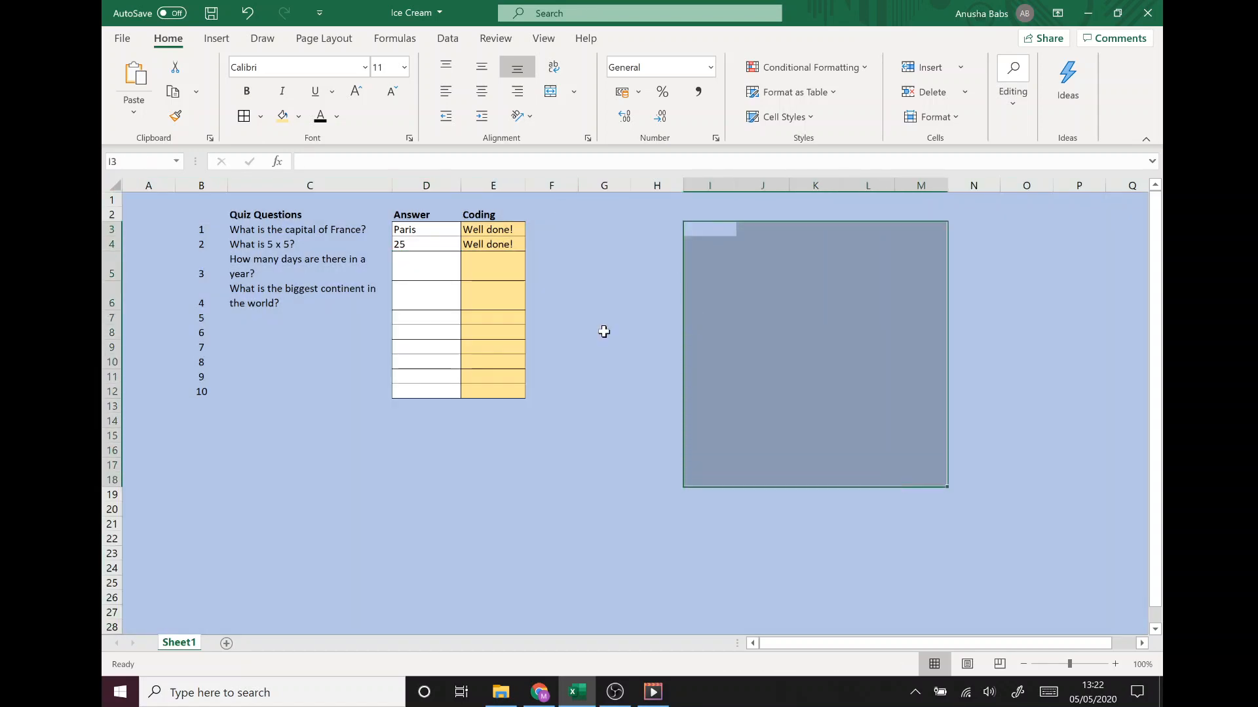
click(299, 116)
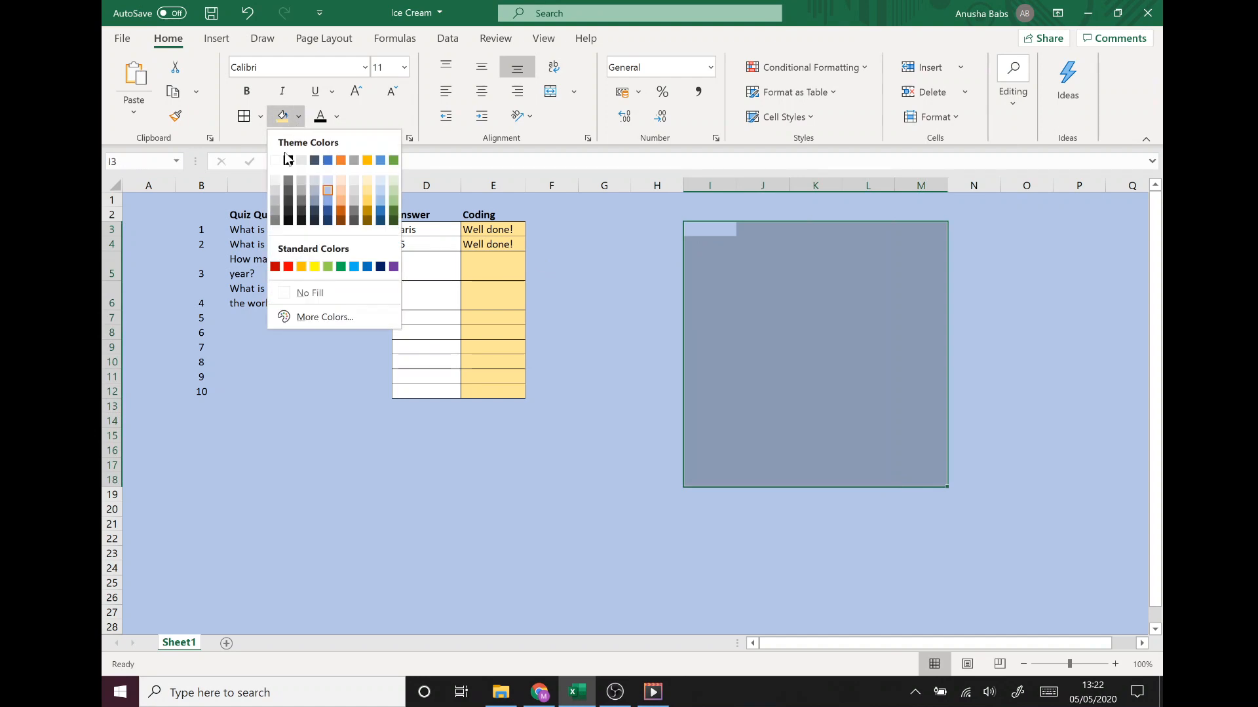
click(312, 292)
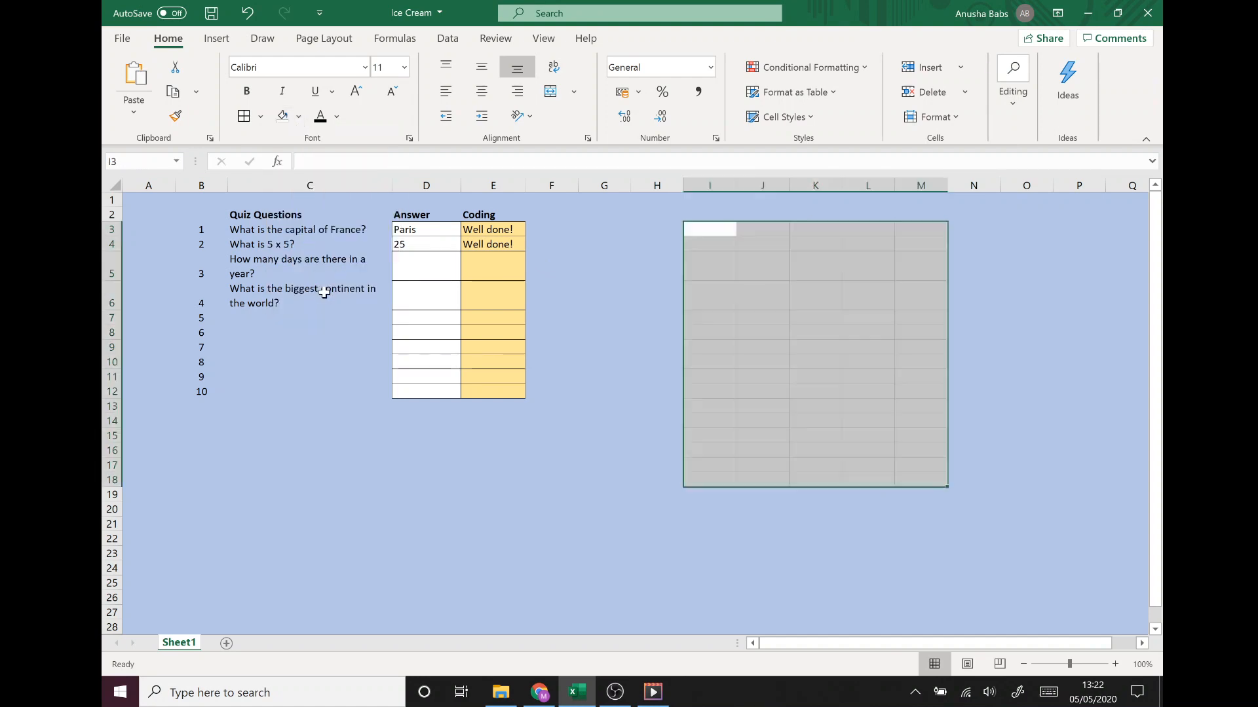
click(622, 367)
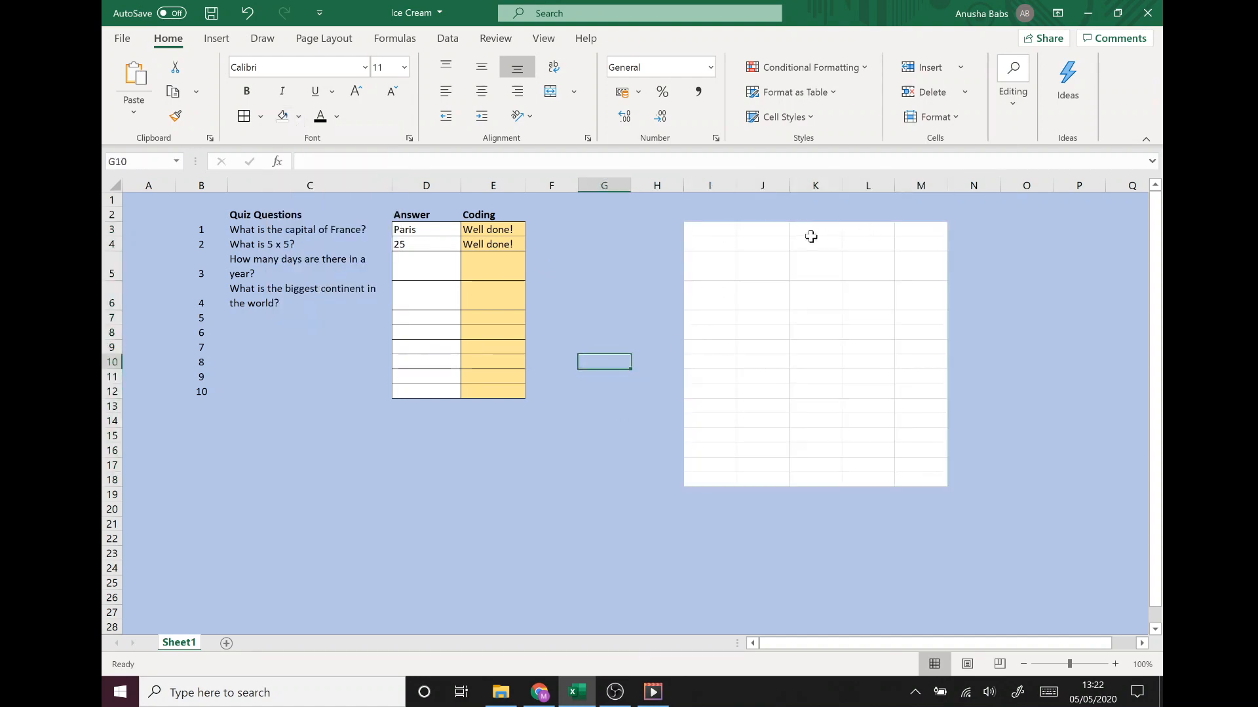
click(871, 226)
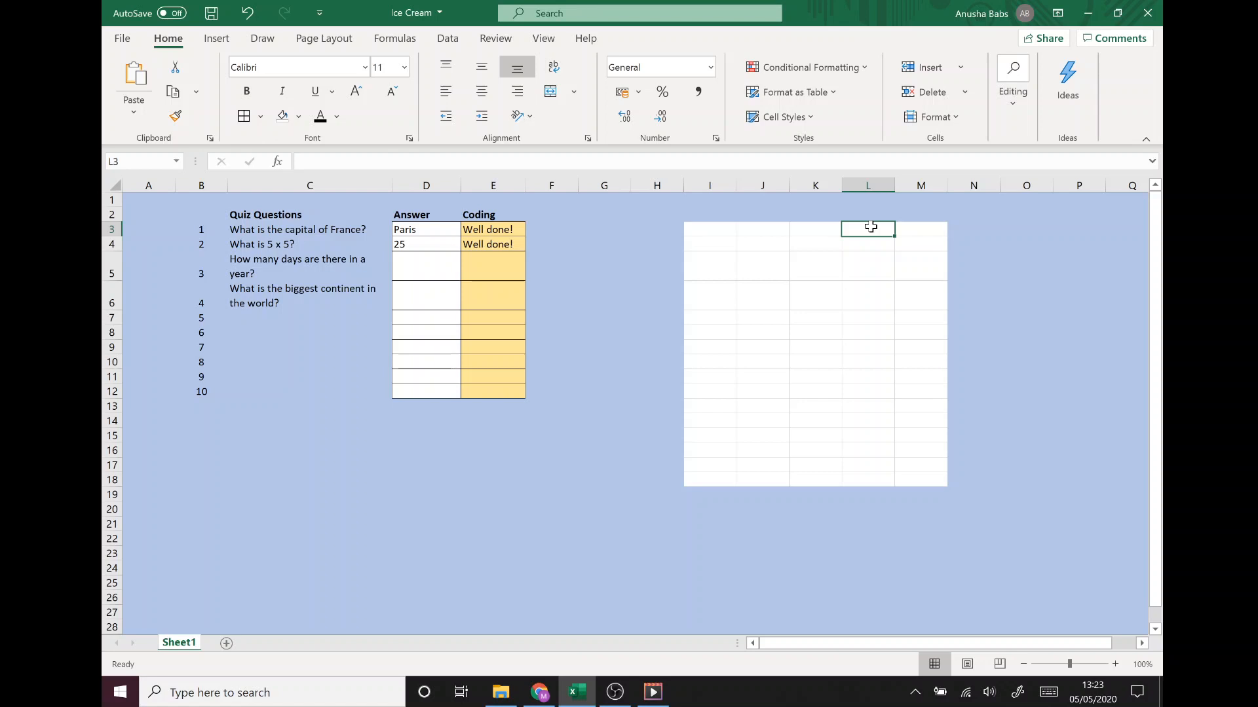
text(365)
key(Return)
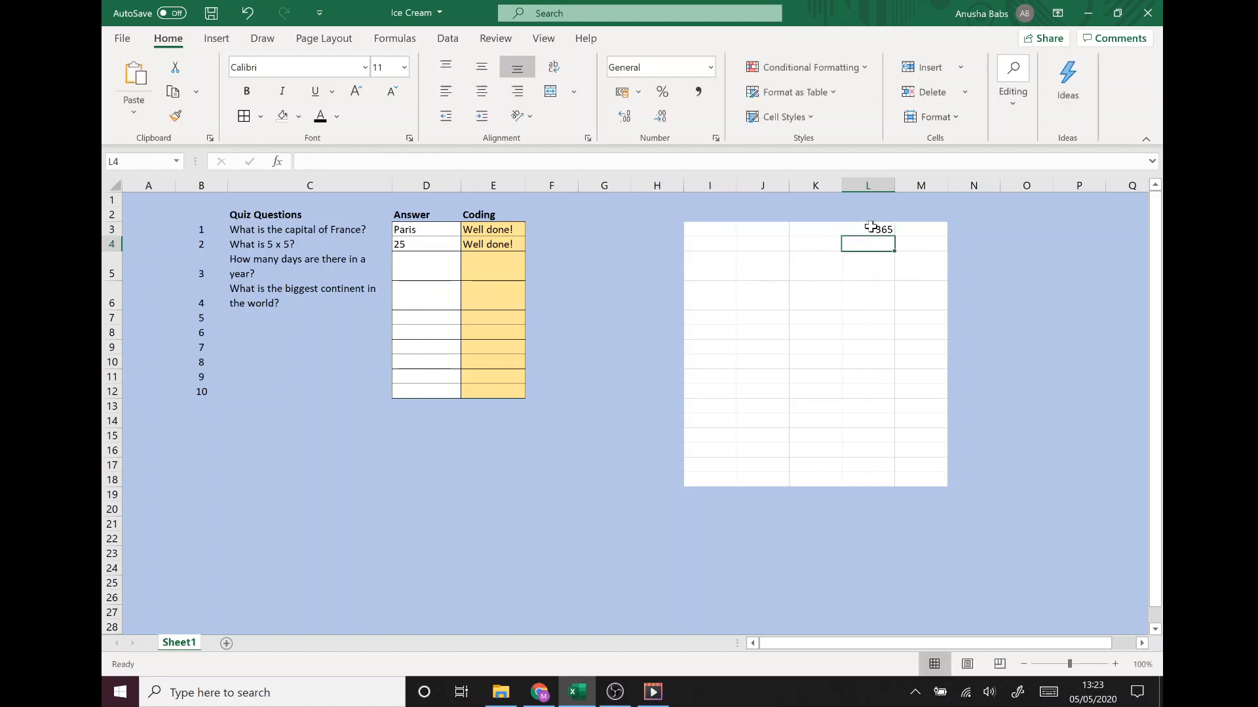
Step: Enter 366, 365 and 367 in cells L3 to L5 as answer options for the days-in-a-year question
click(870, 227)
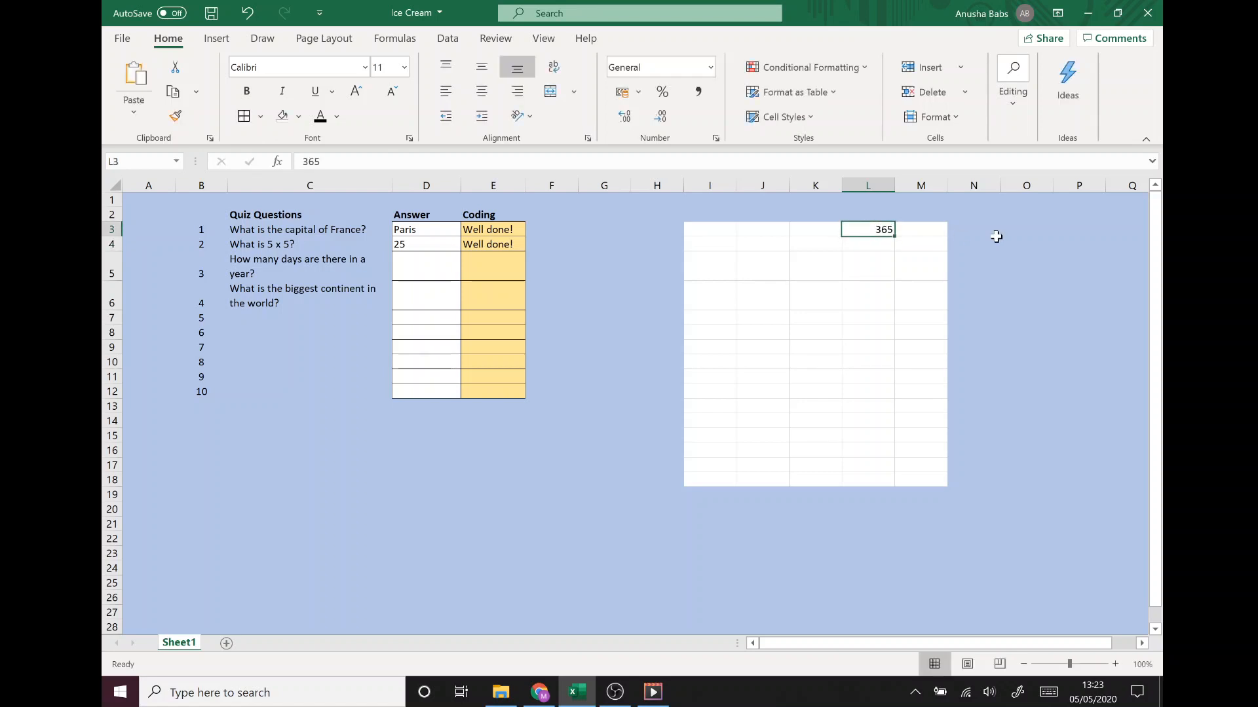
text(366)
key(Return)
text(3)
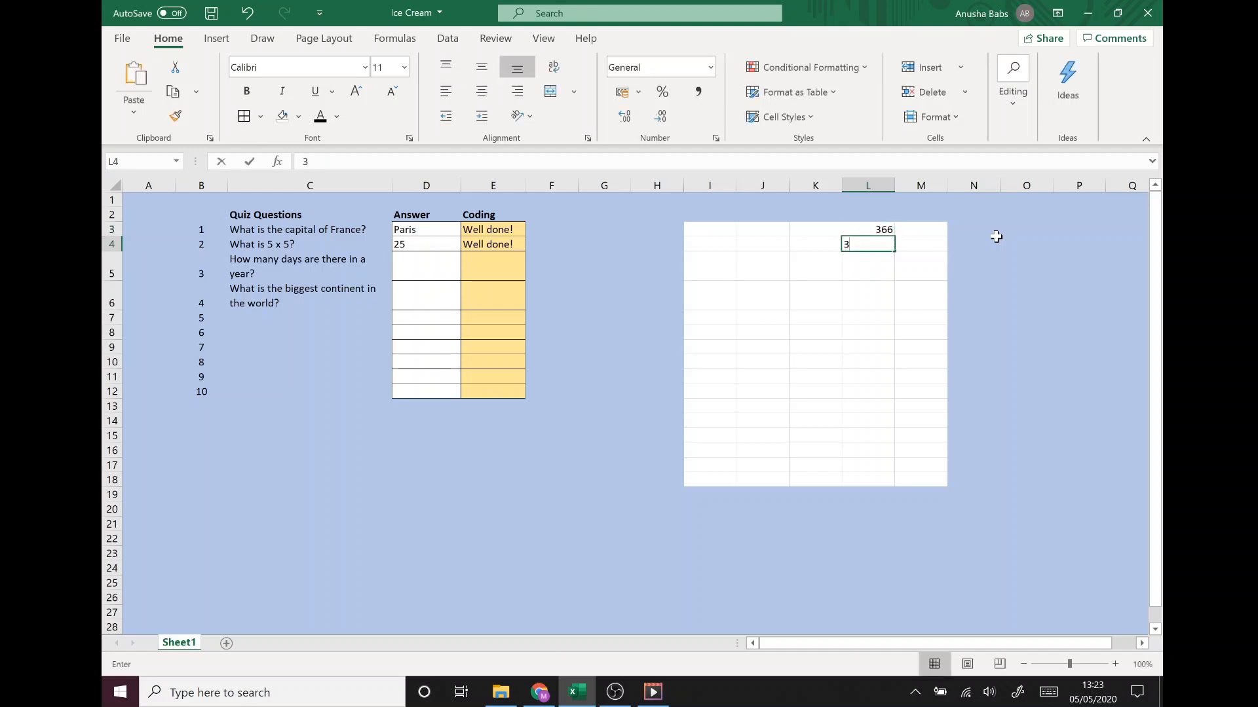
text(65)
key(Return)
text(36)
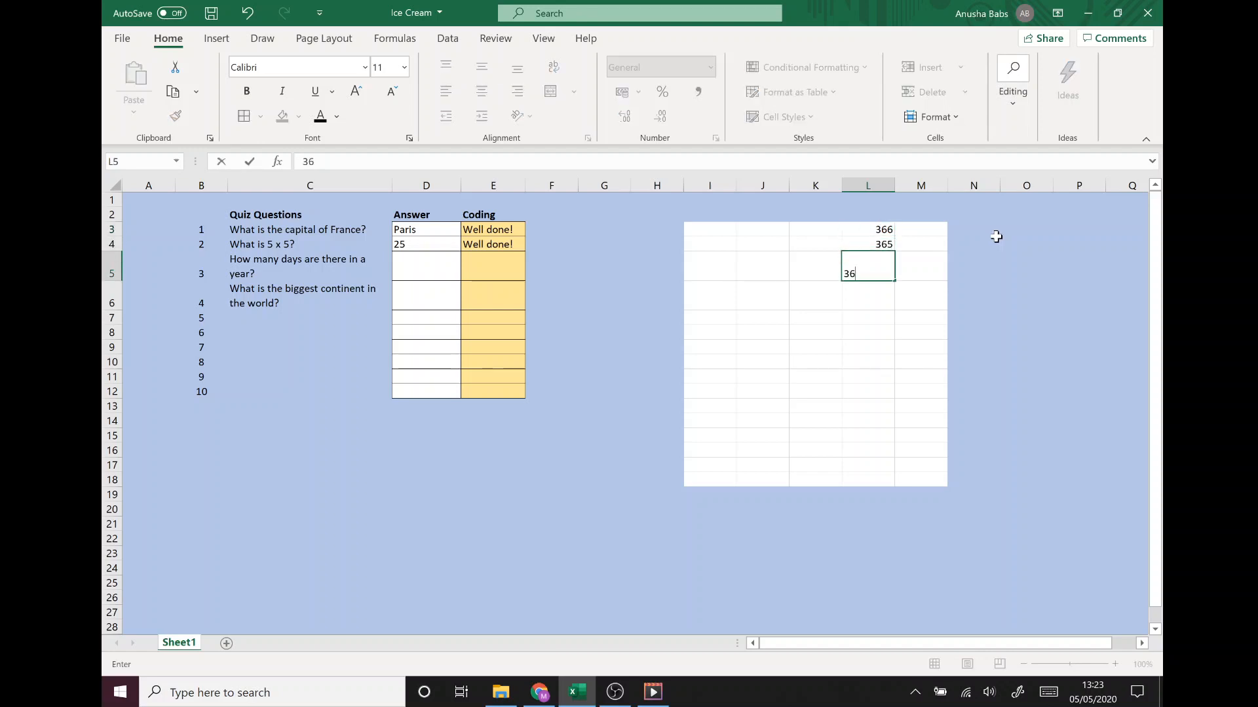
text(7)
key(Return)
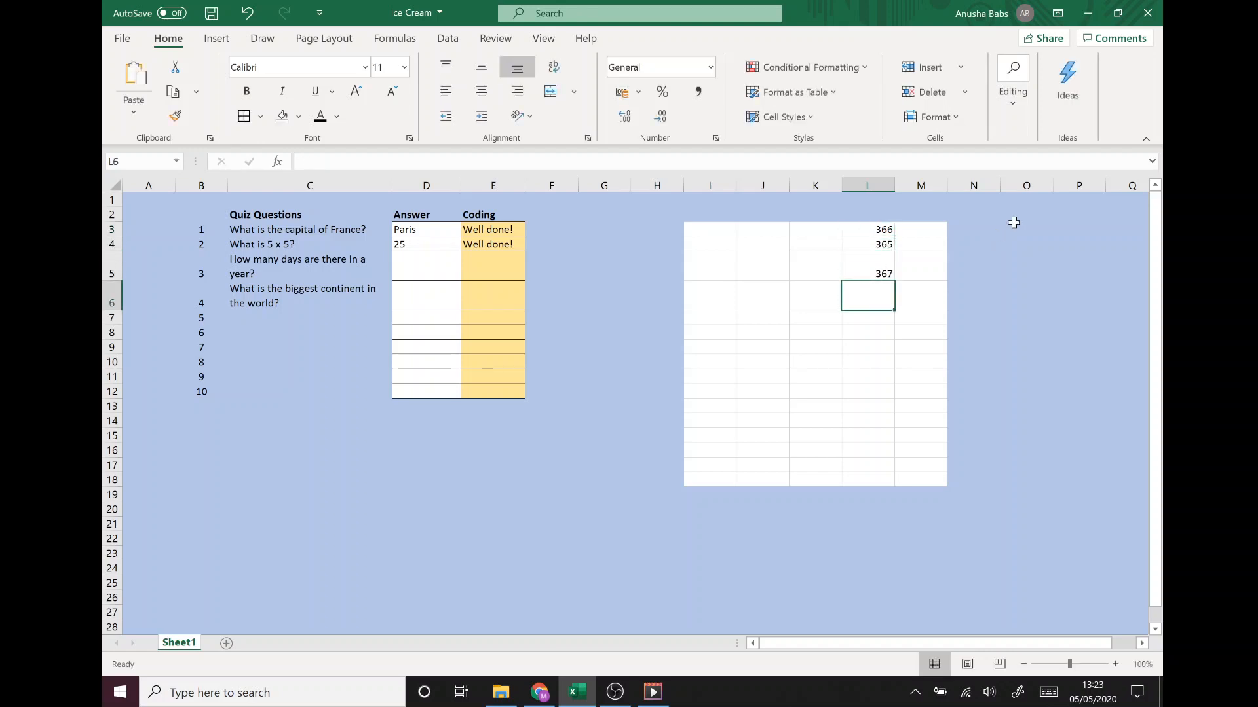
click(1026, 300)
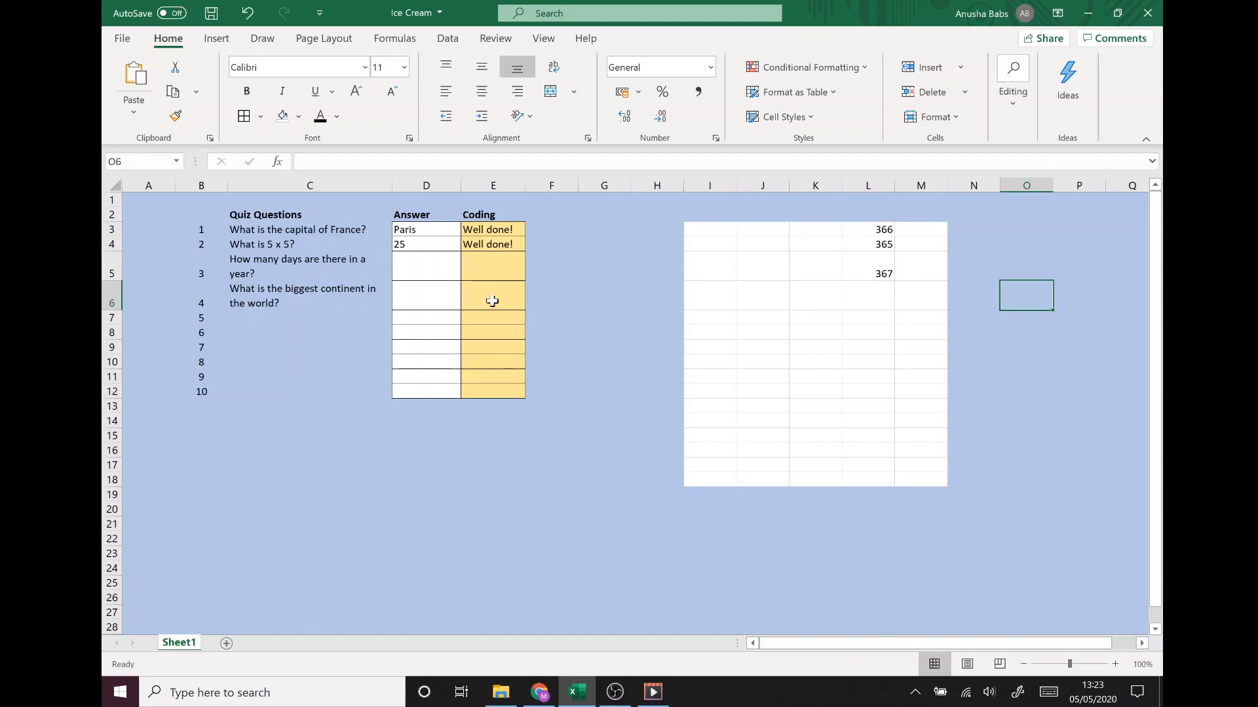
Step: Start data validation for answer cell D5 and set it to allow a List
click(404, 273)
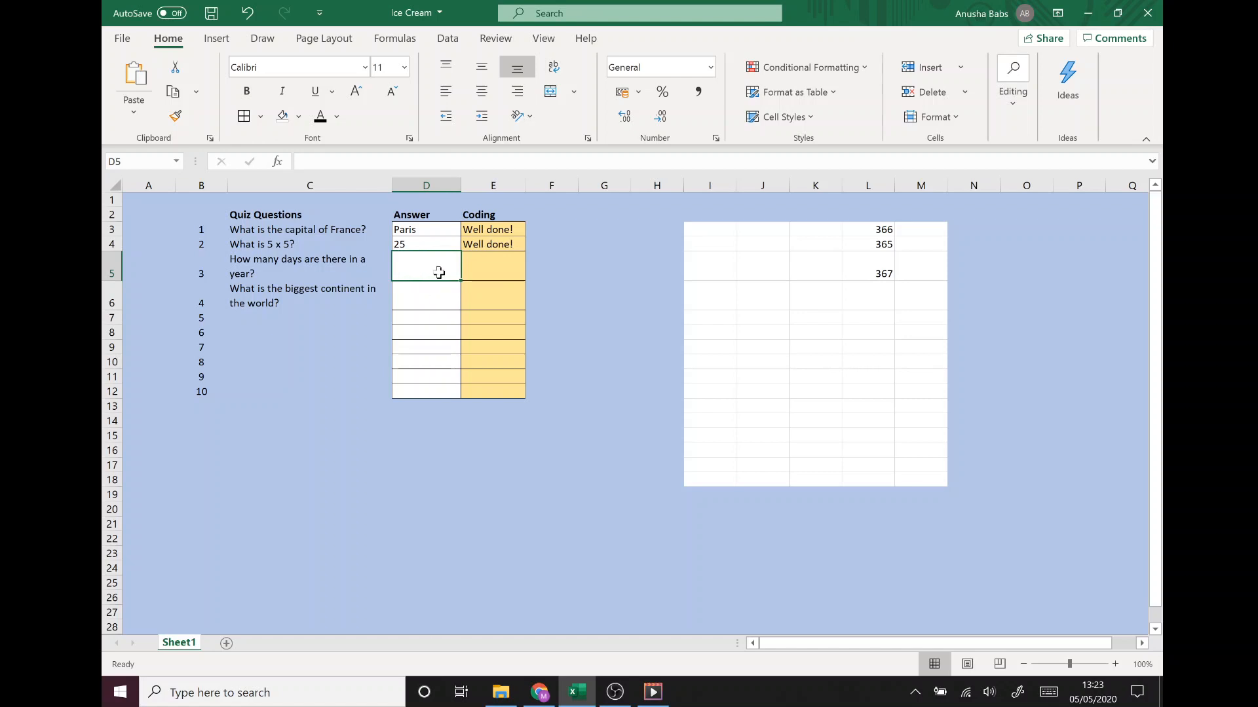
click(448, 40)
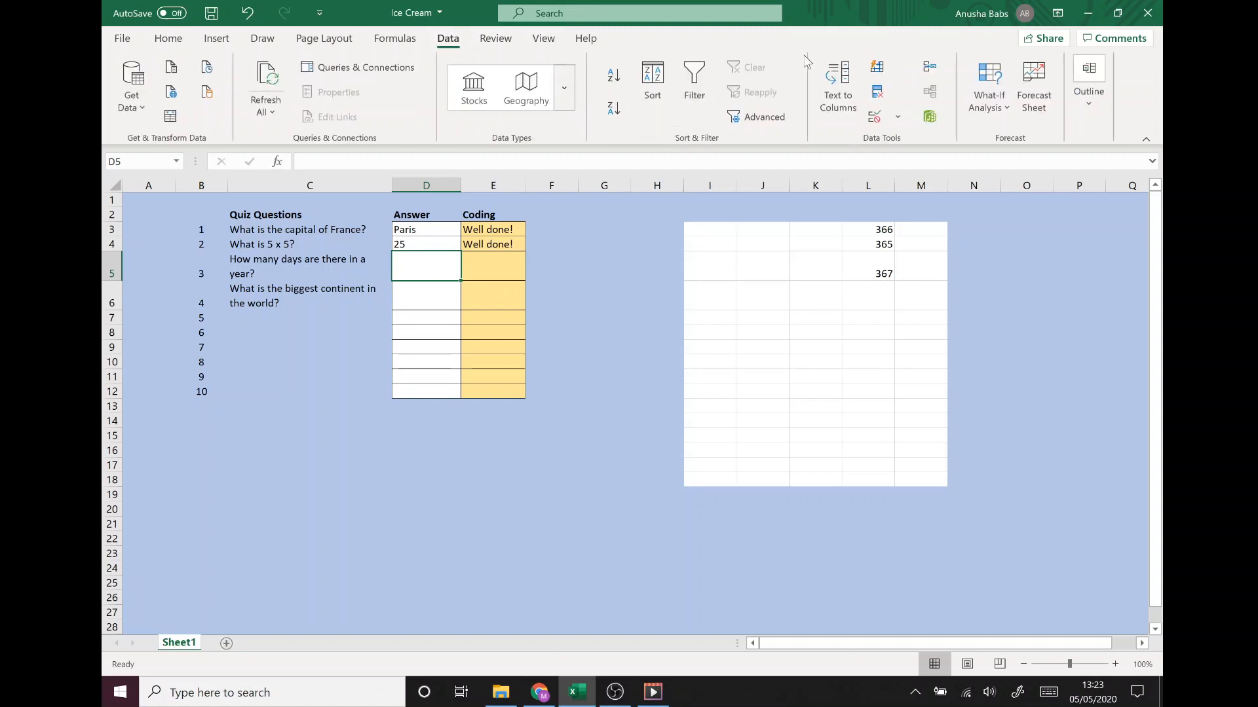
click(876, 118)
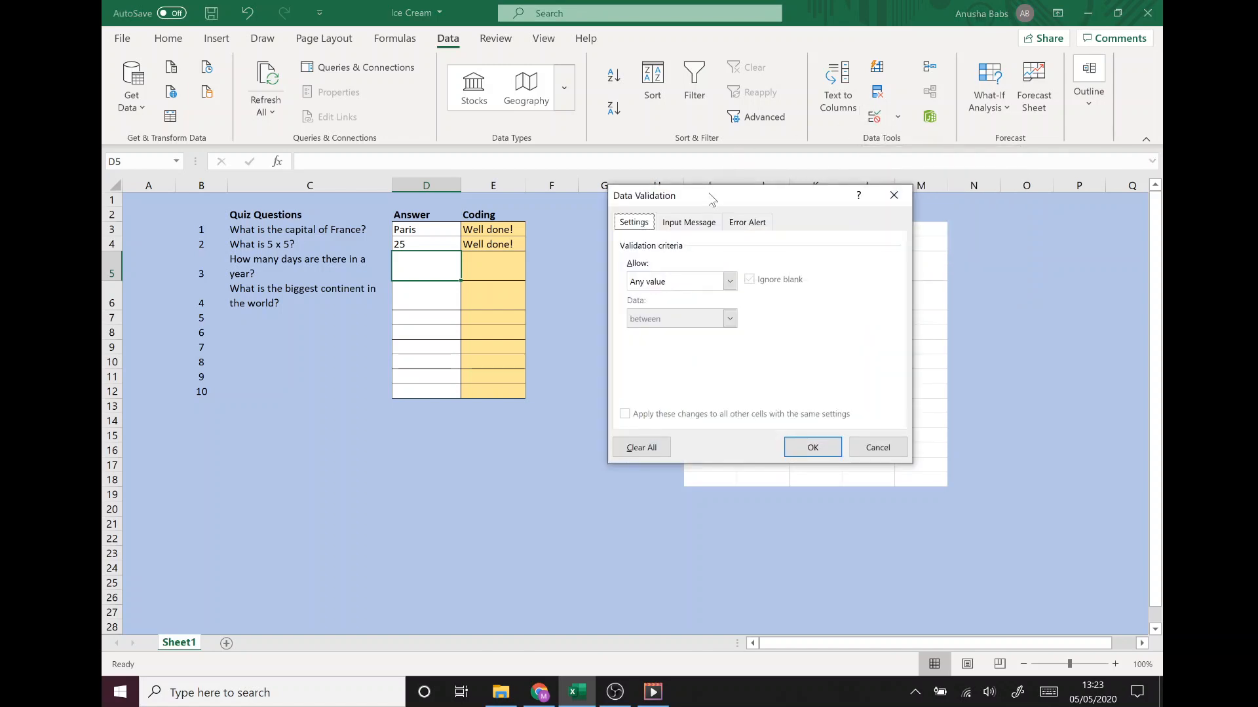
drag(712, 197, 725, 223)
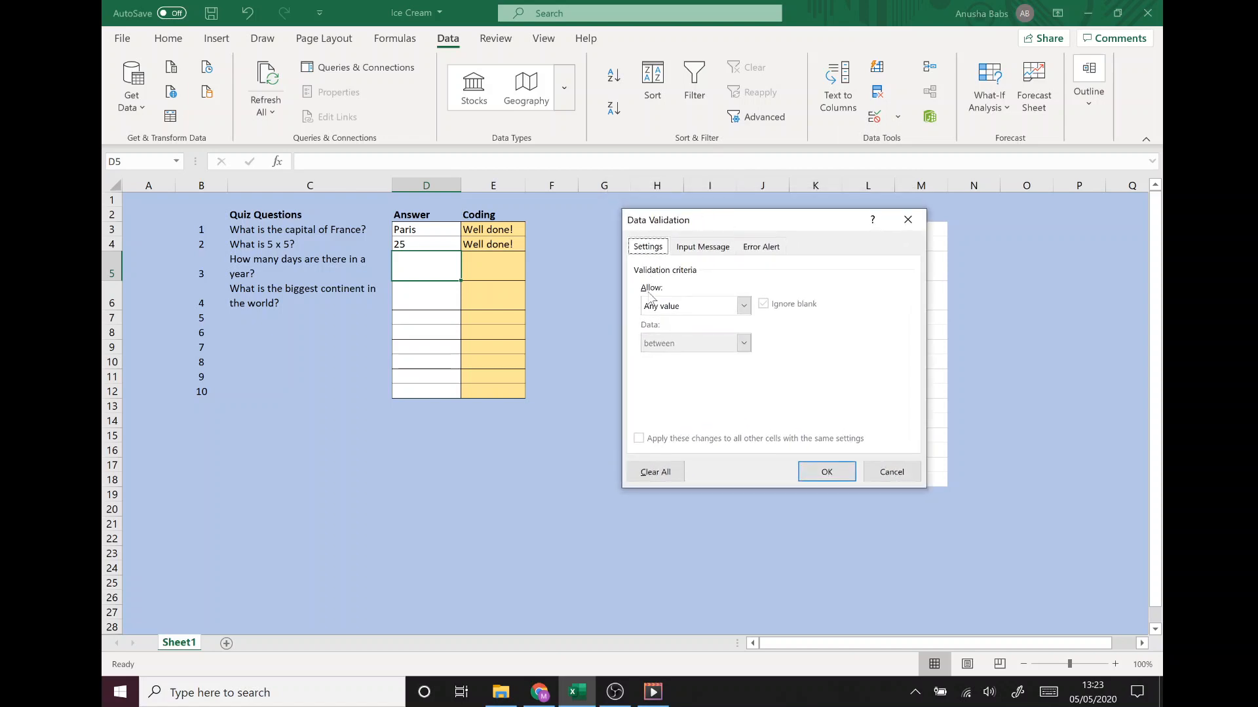
click(744, 308)
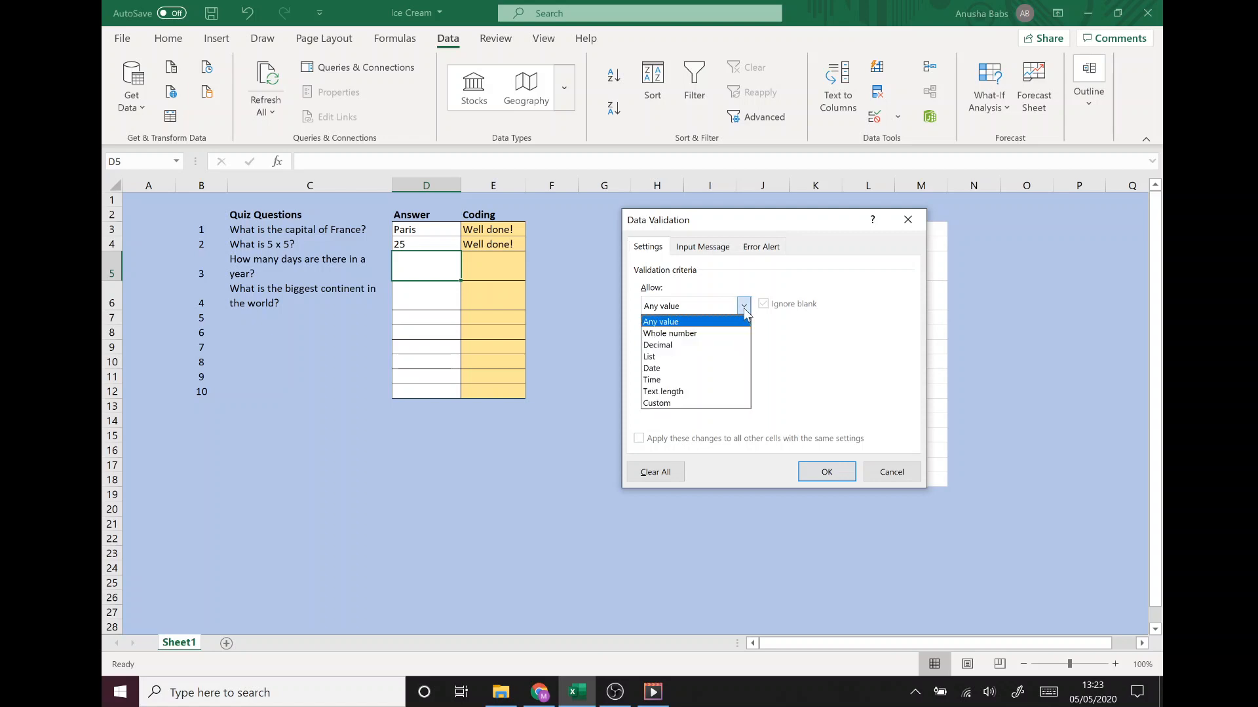
click(694, 355)
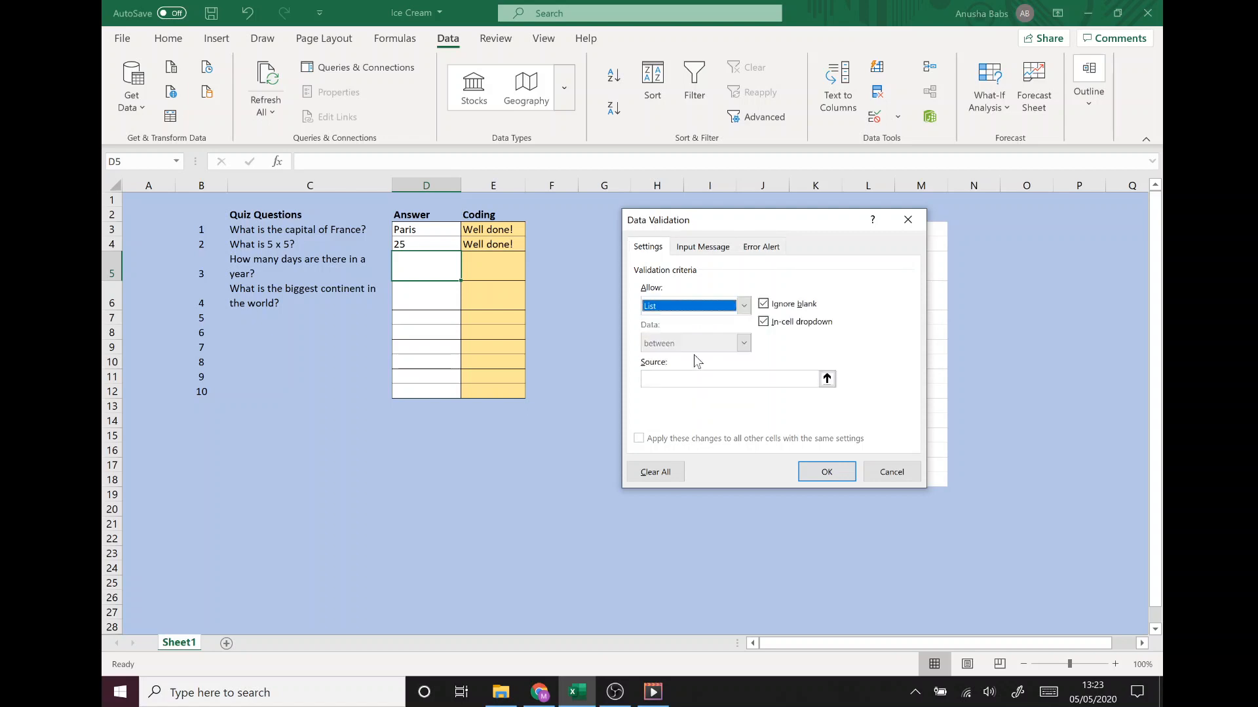
Step: Set the list source to L3:L5 and apply the validation to D5
click(827, 380)
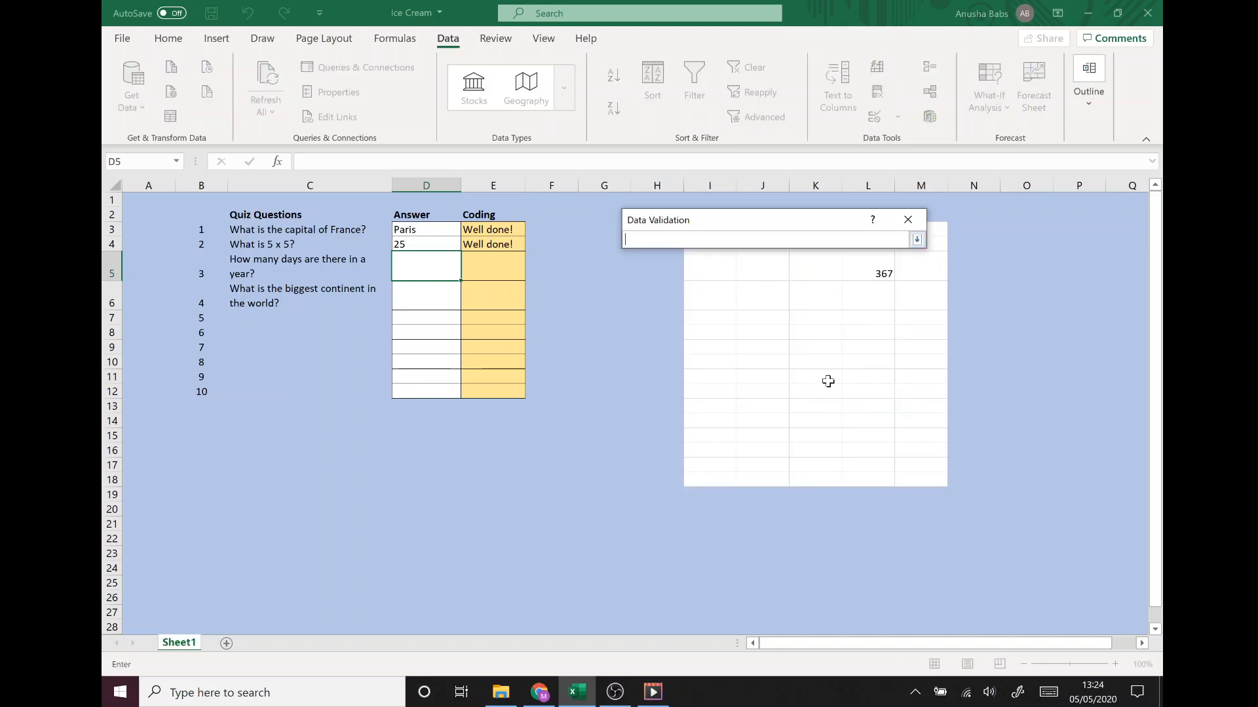
drag(792, 228, 805, 180)
drag(878, 235, 873, 270)
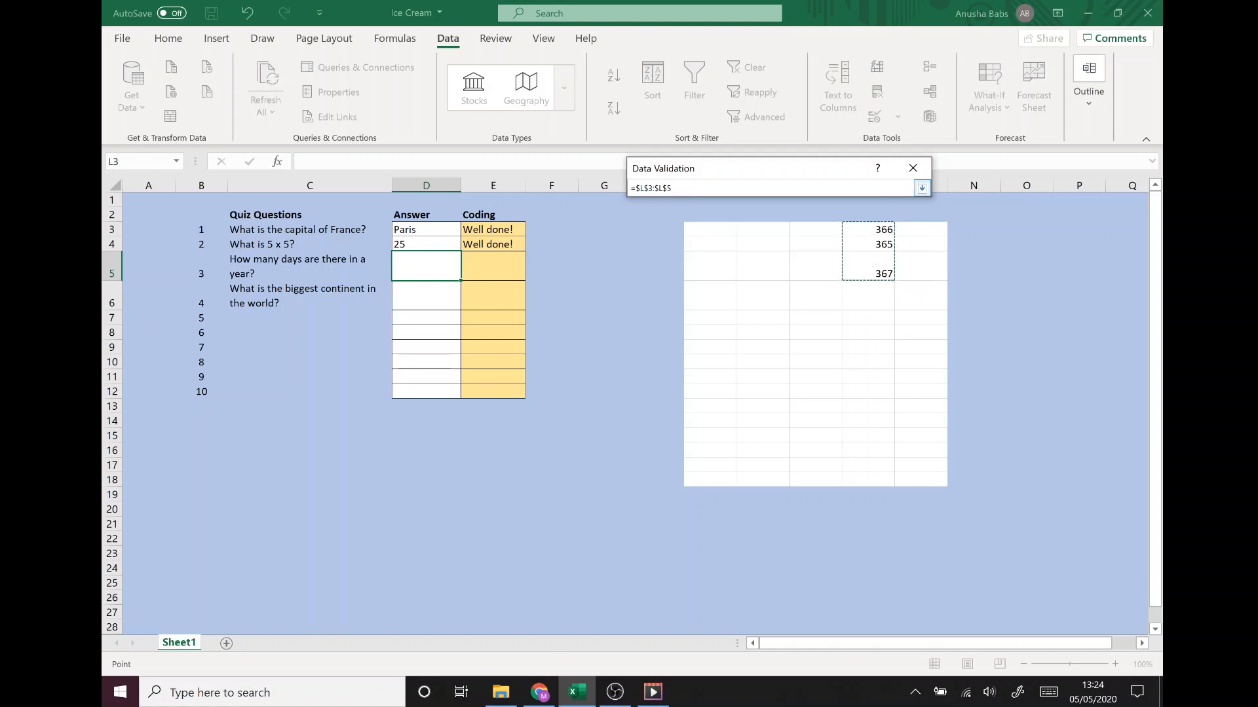
click(922, 189)
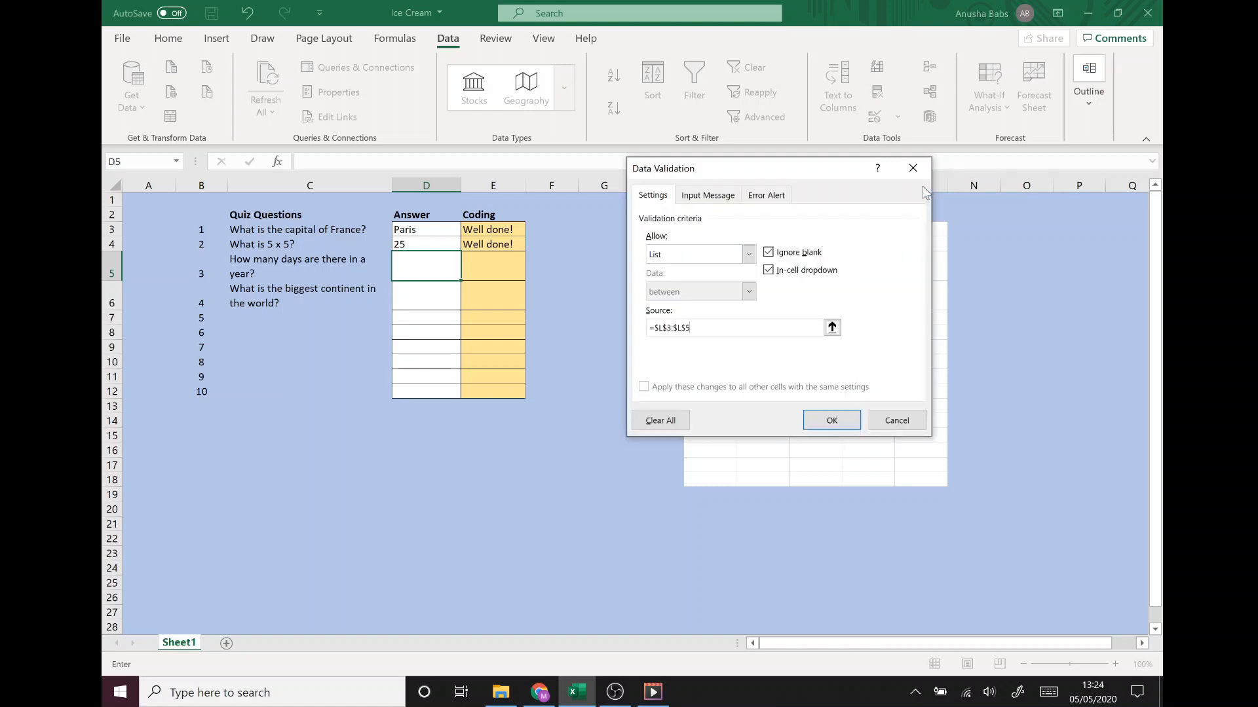
click(832, 421)
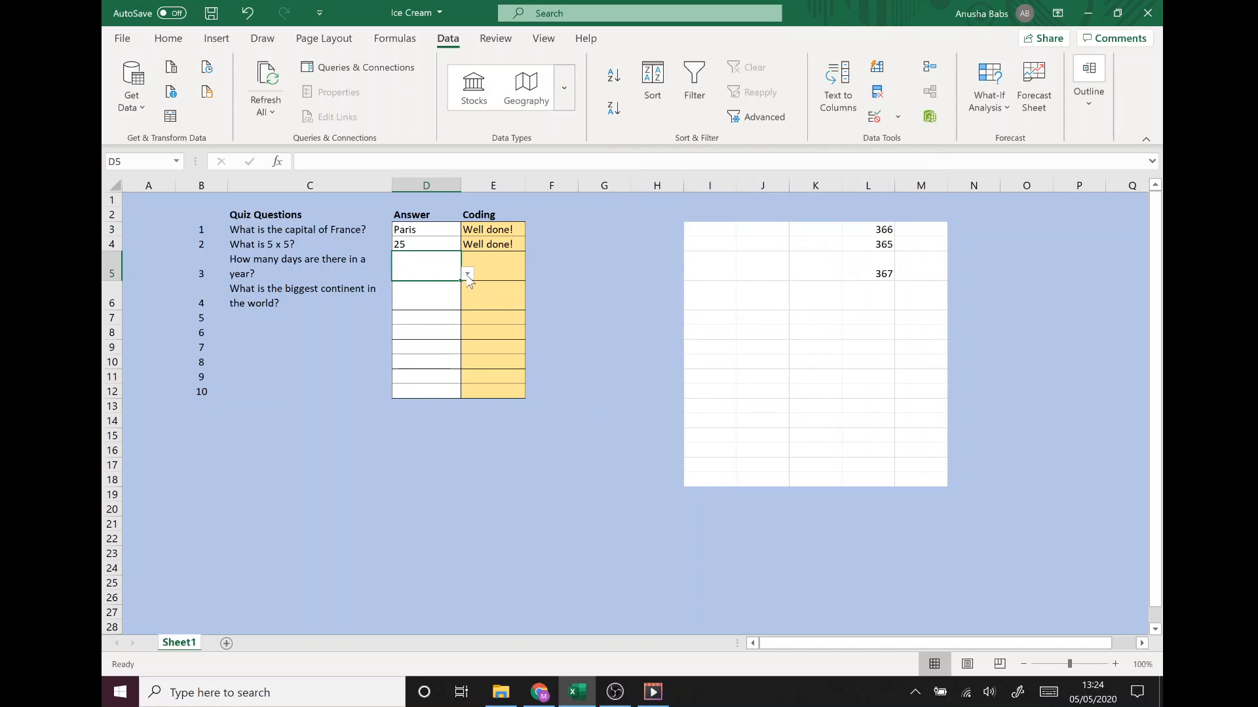
Step: Insert an IF function in E5 that returns "Well done" when D5 = 365 and "Try again" otherwise
click(515, 271)
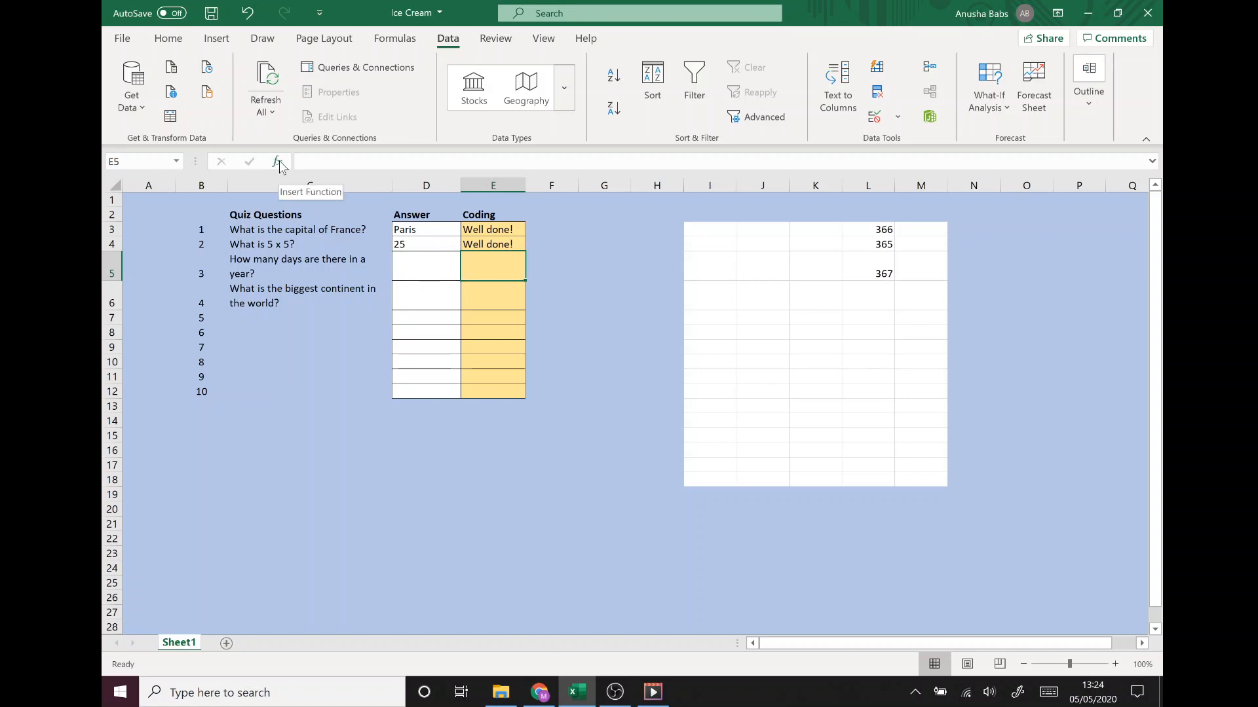
click(279, 161)
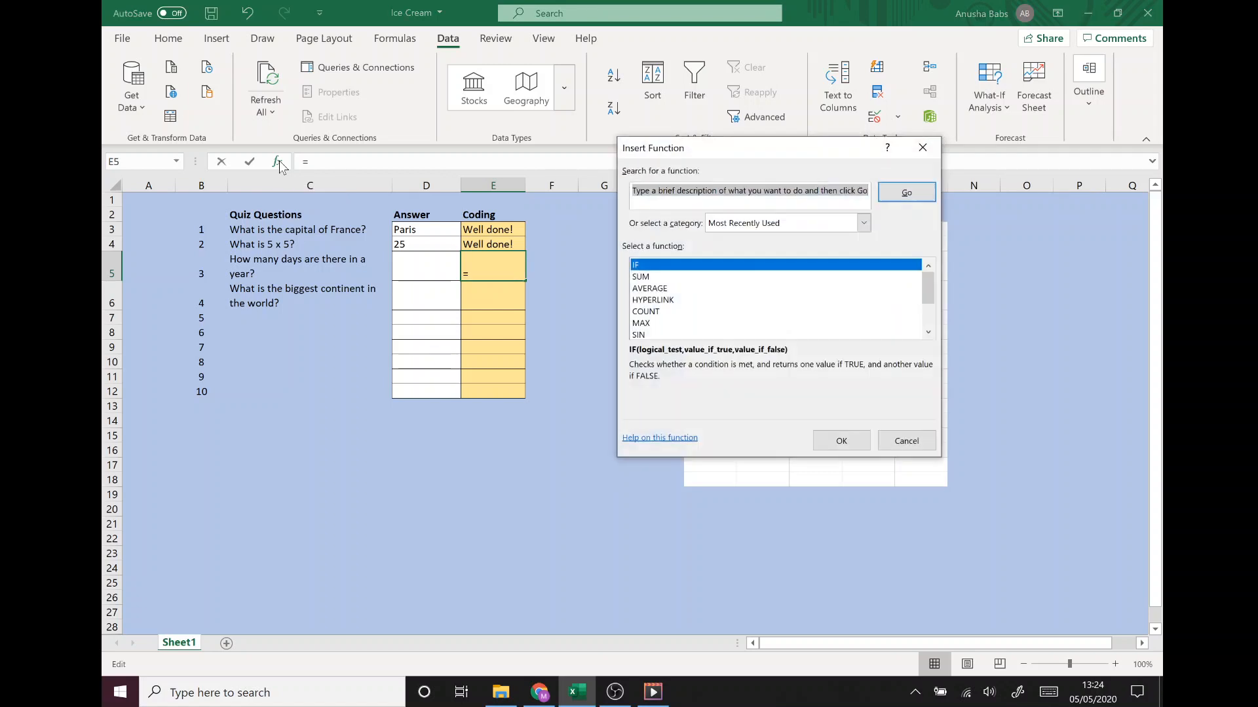
click(852, 440)
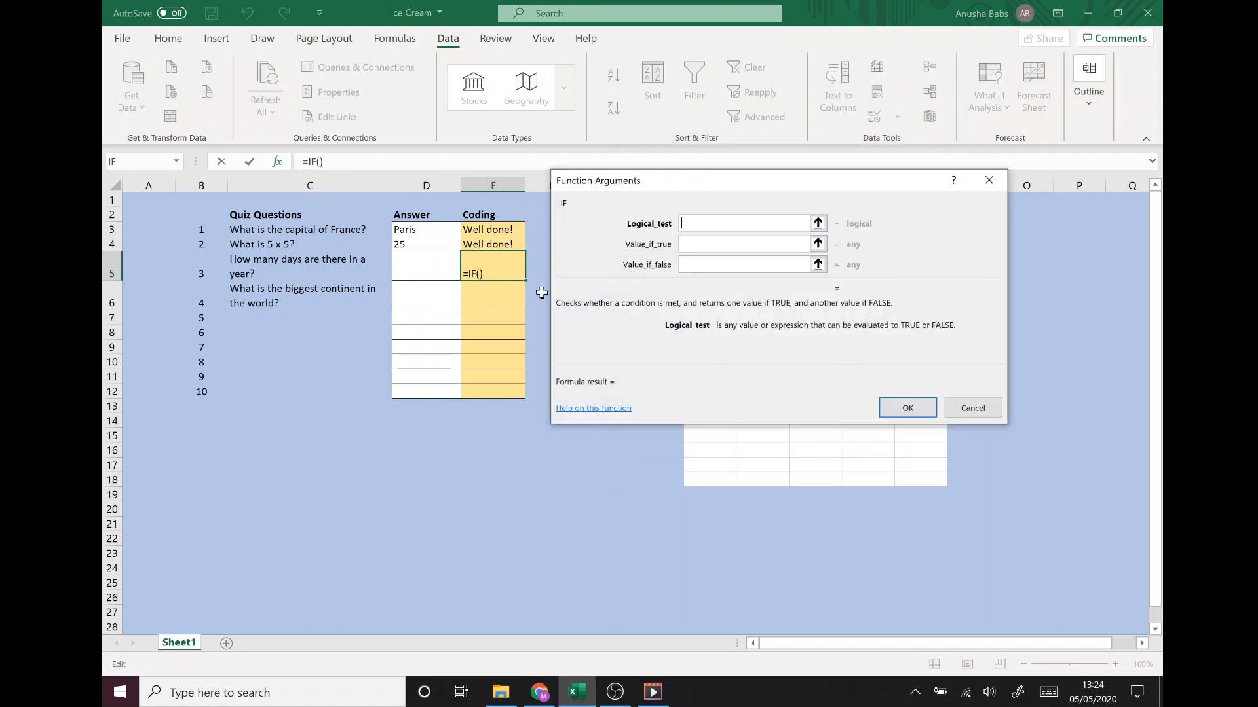
click(417, 265)
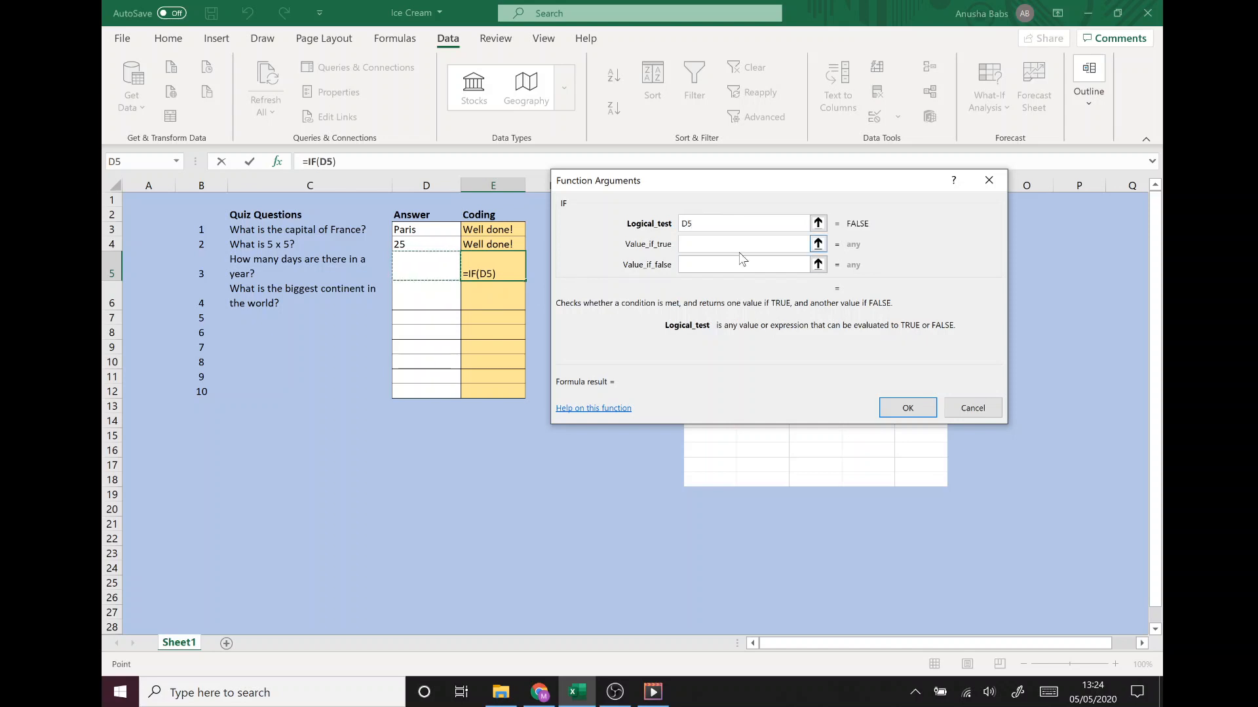
text(= 365)
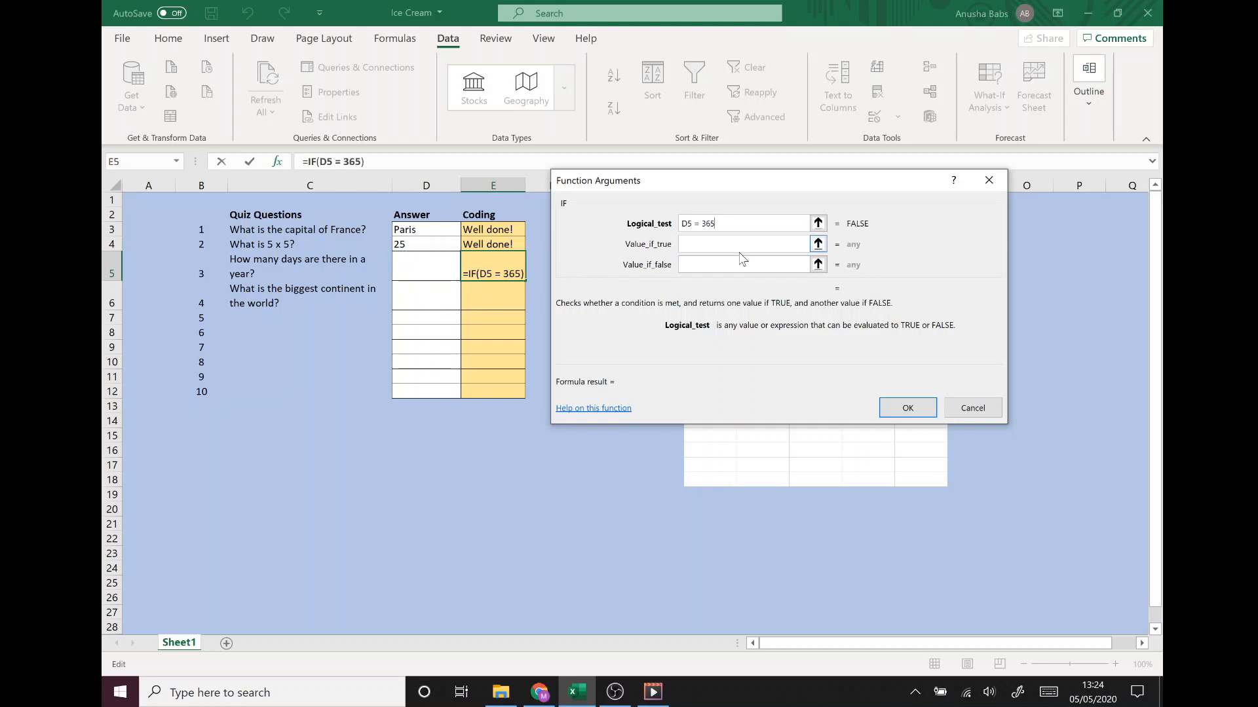
click(702, 244)
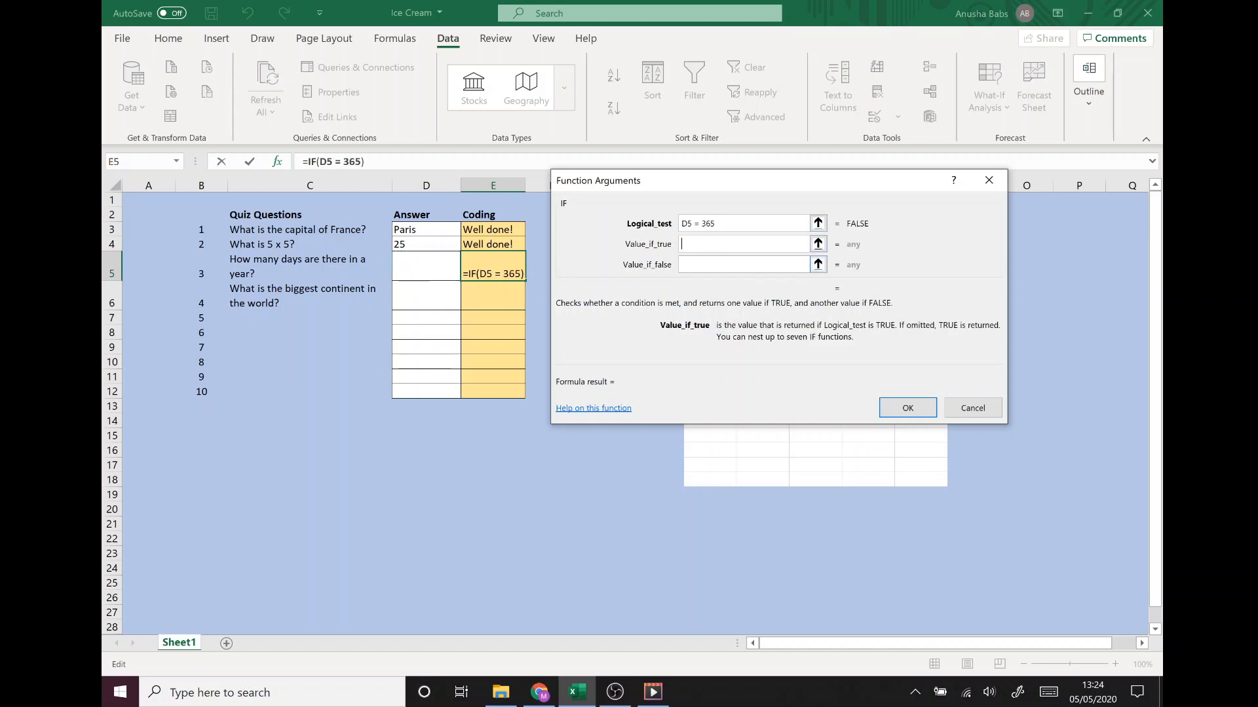
text(Well done)
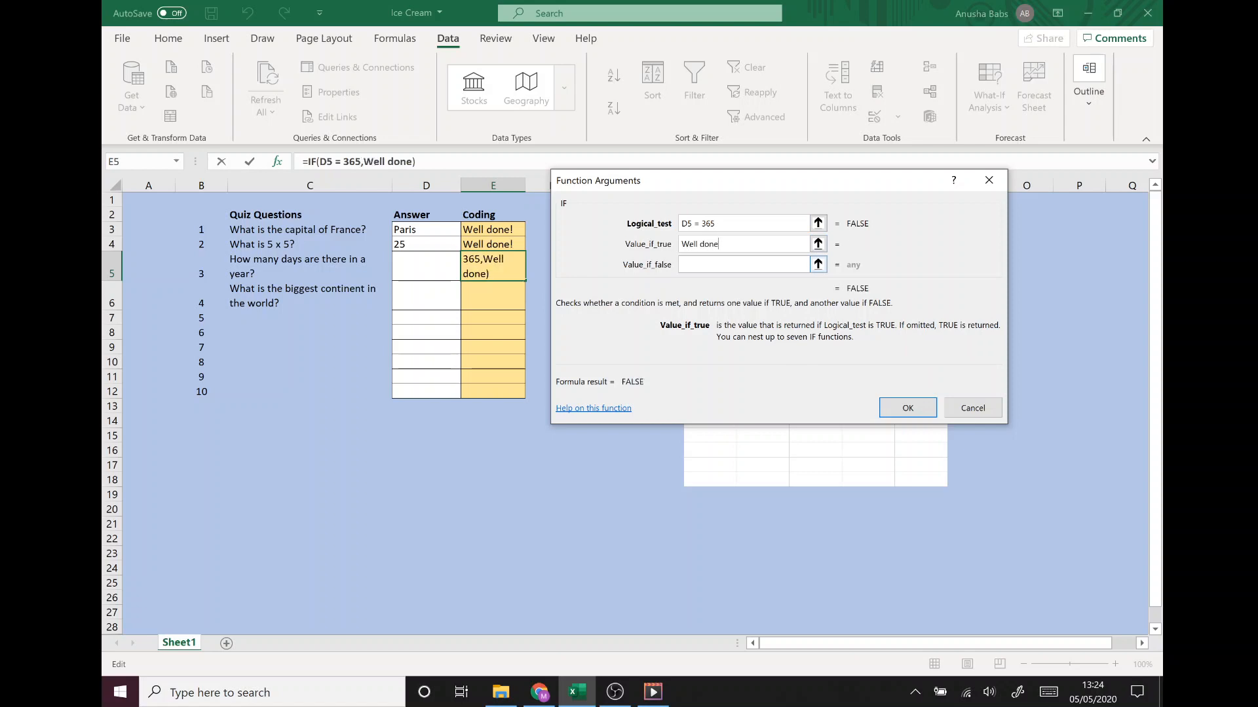
click(714, 265)
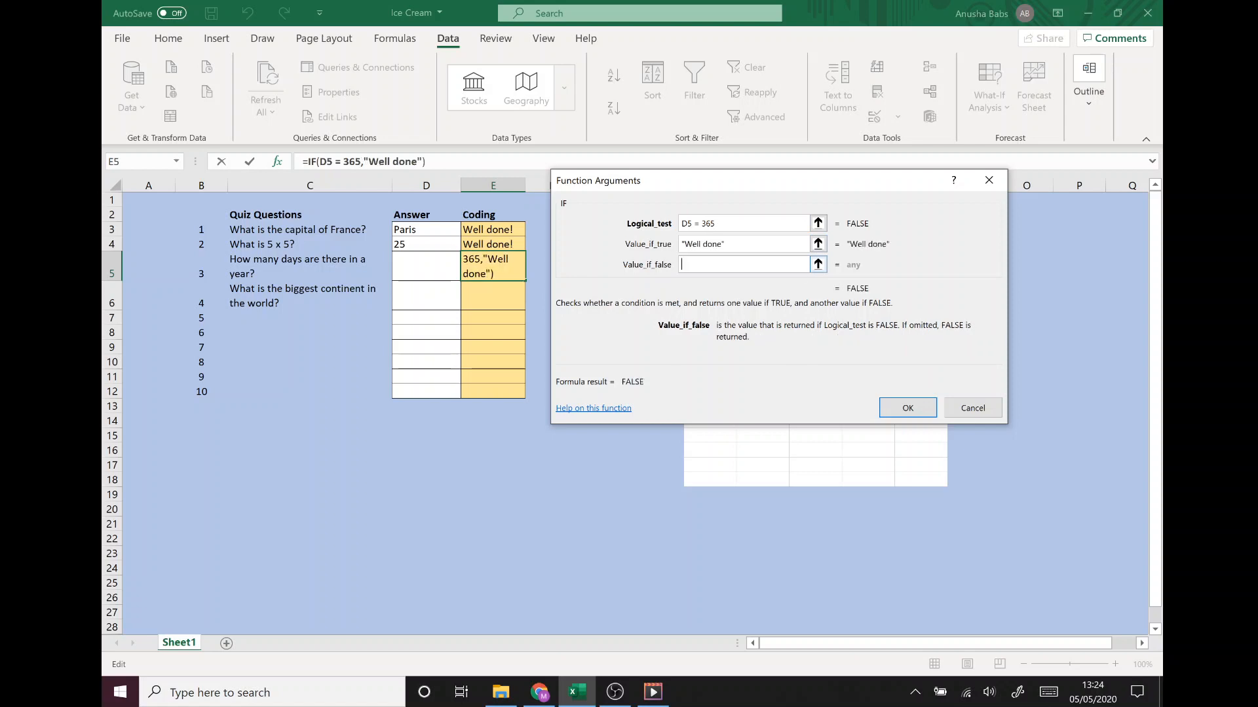
text(Try again)
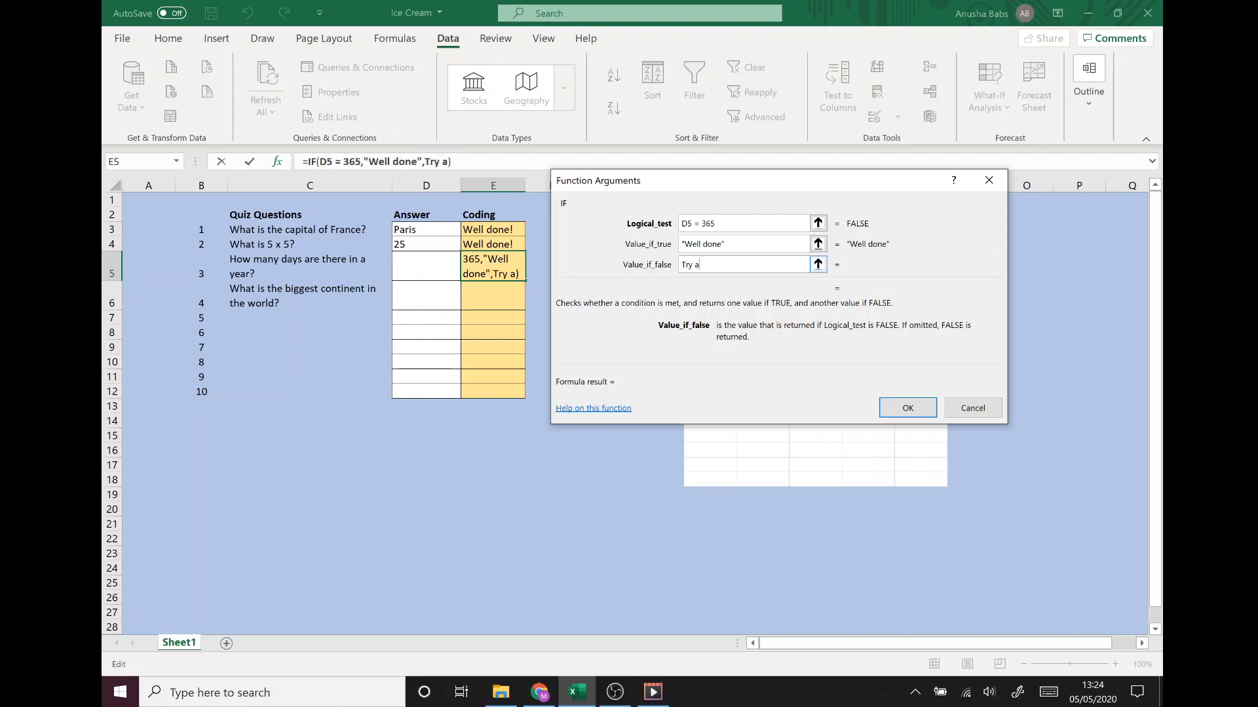
click(910, 410)
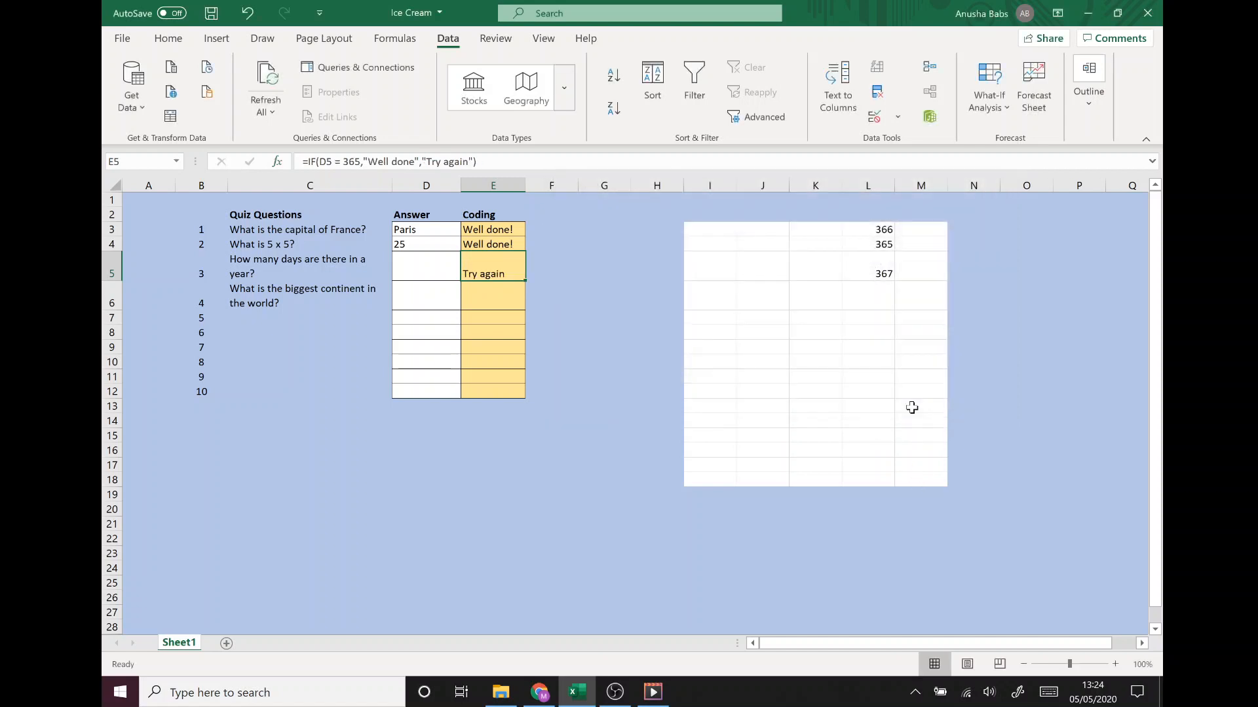
click(579, 274)
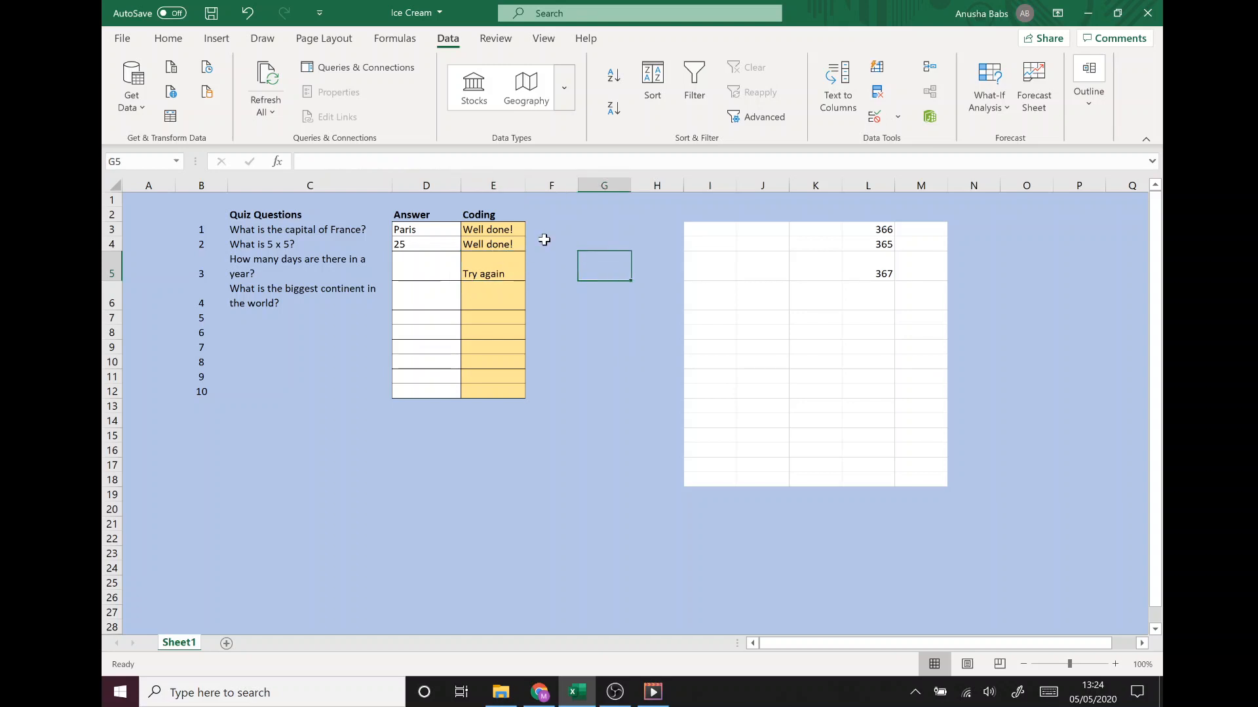
Step: Choose 365 from the drop-down list in D5 to test the feedback for the days-in-a-year question
click(434, 262)
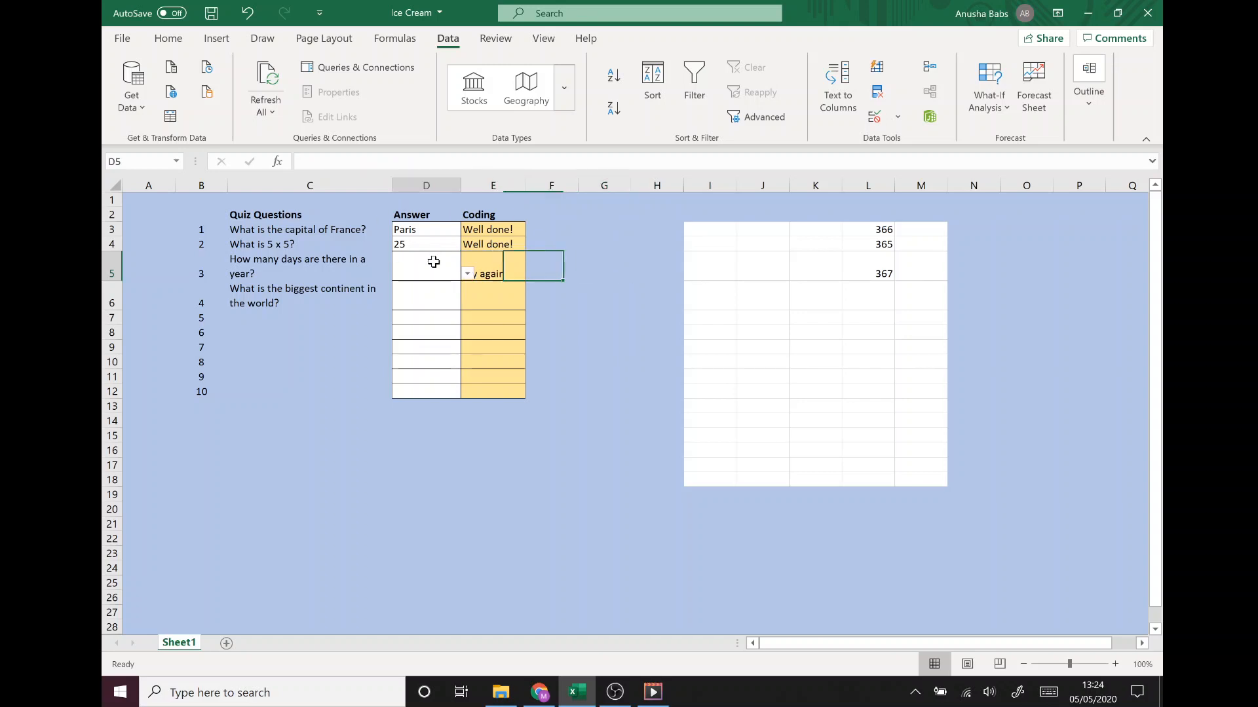
click(469, 274)
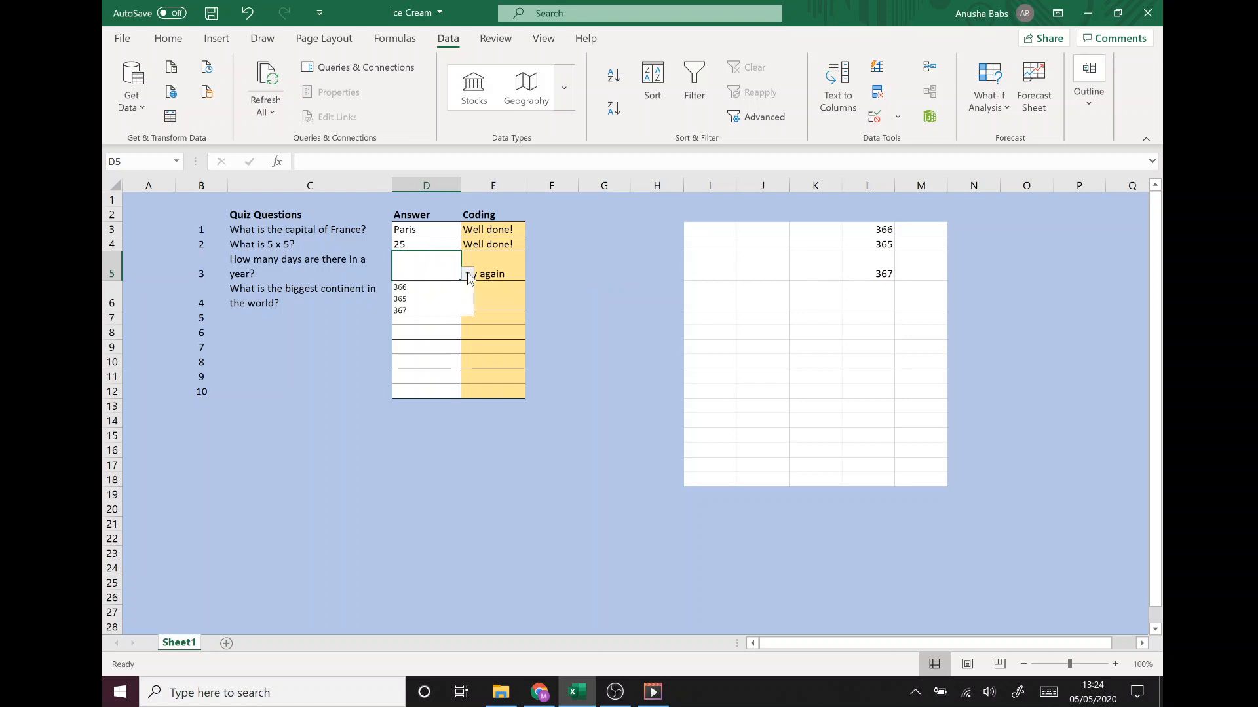
click(412, 298)
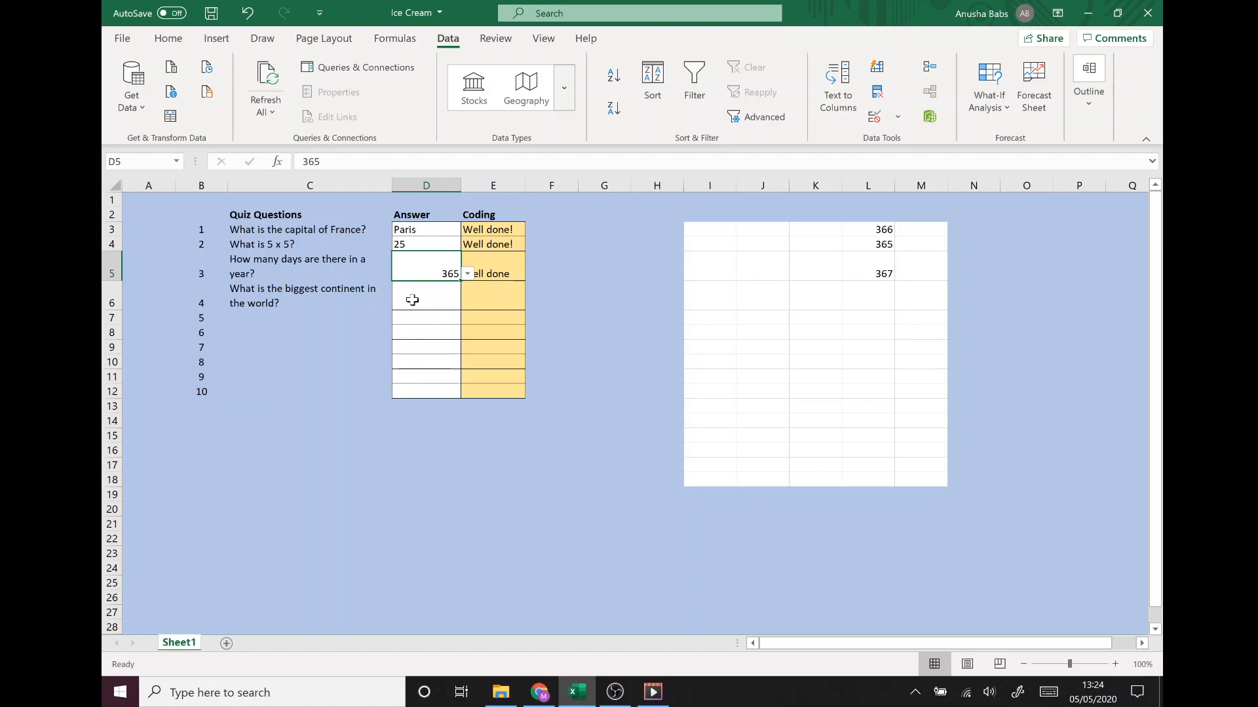
click(646, 299)
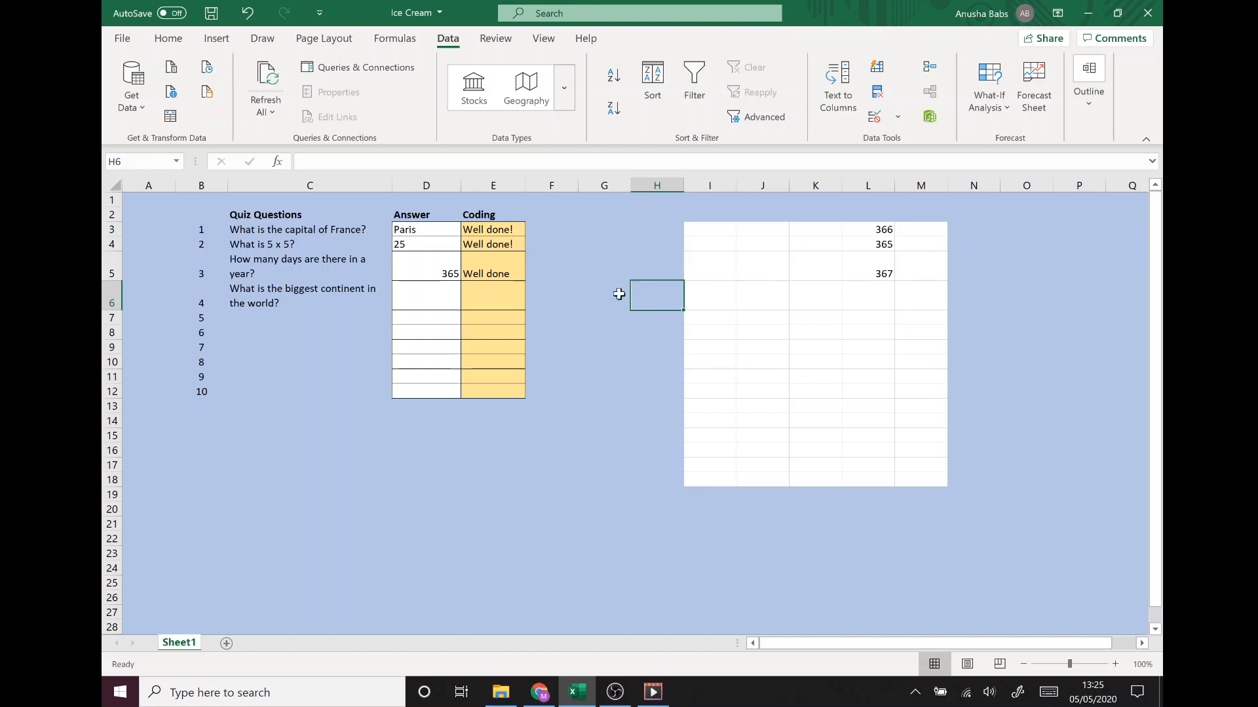
Step: Add the column heading Points in cell F2, beside the Coding heading
click(556, 228)
click(553, 213)
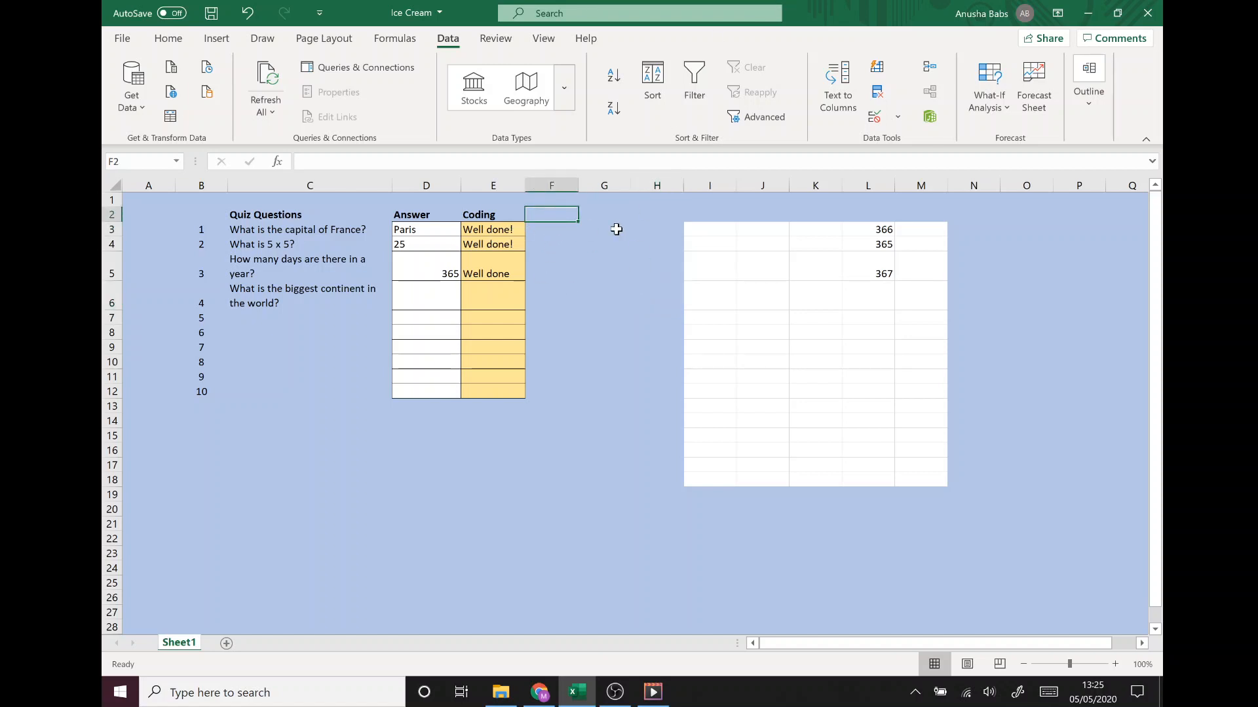
text(Points)
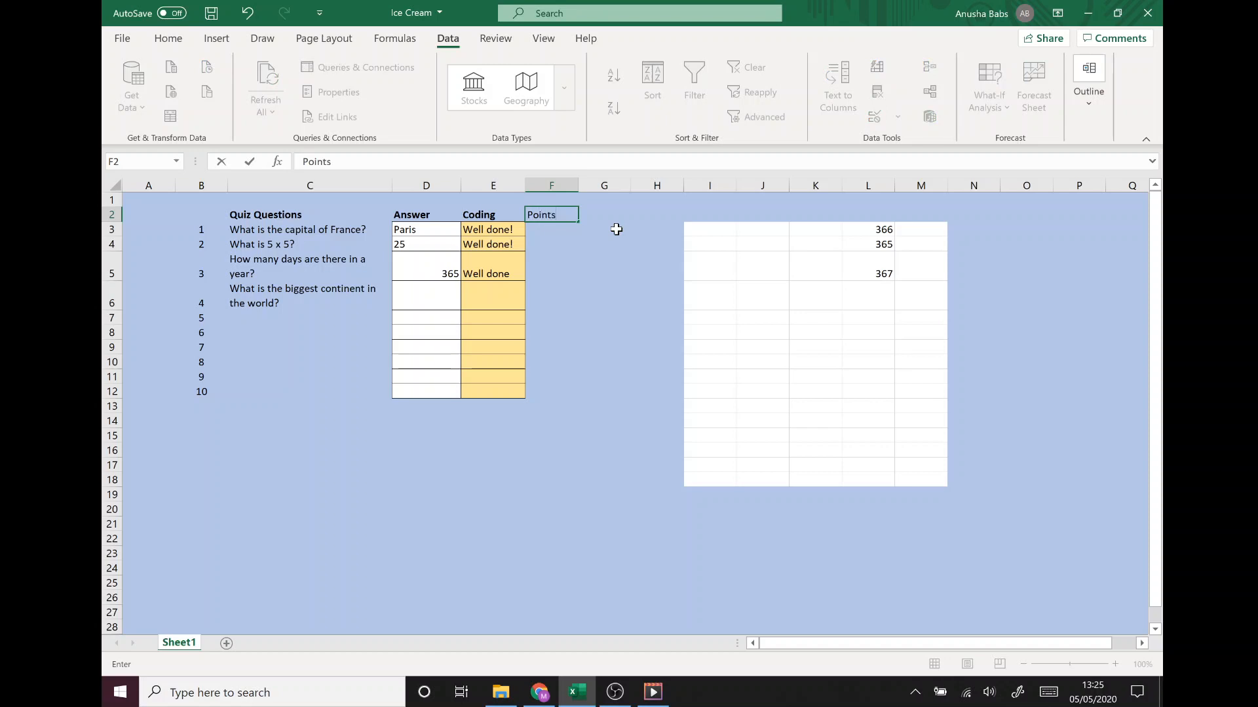
click(636, 272)
Step: Check the feedback formula in E3 and select F3 as the points cell for the first question
click(496, 227)
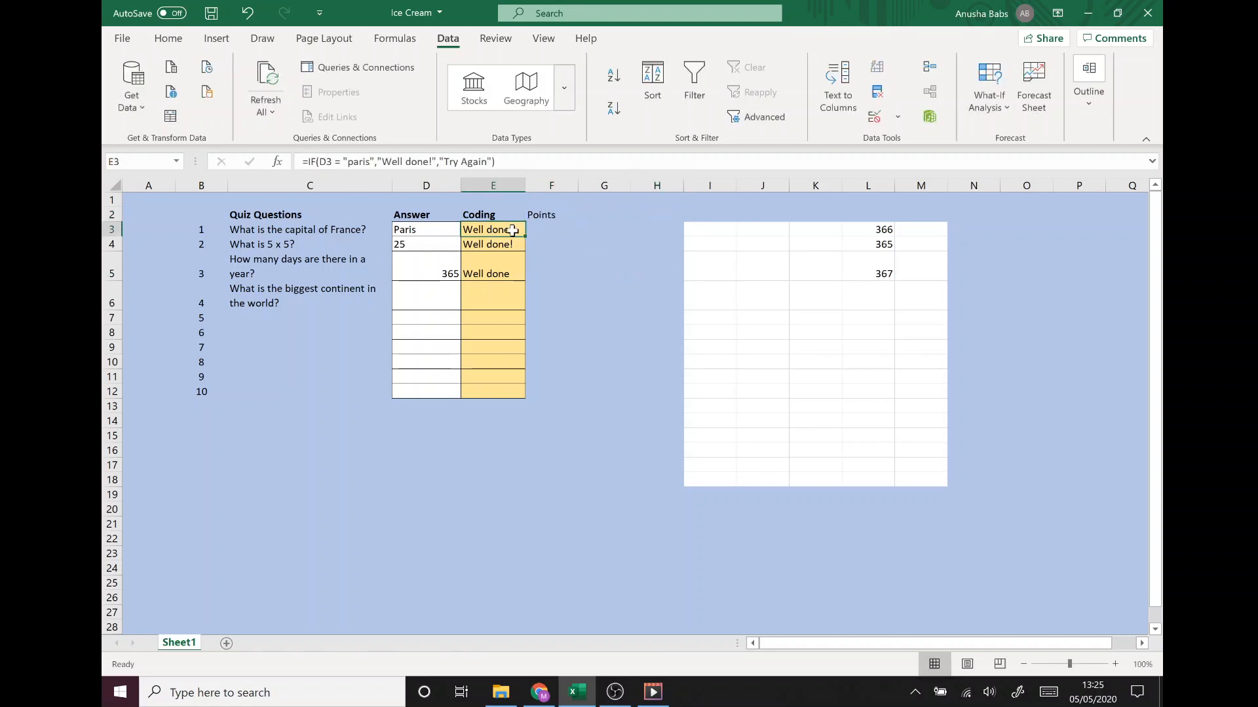
click(555, 230)
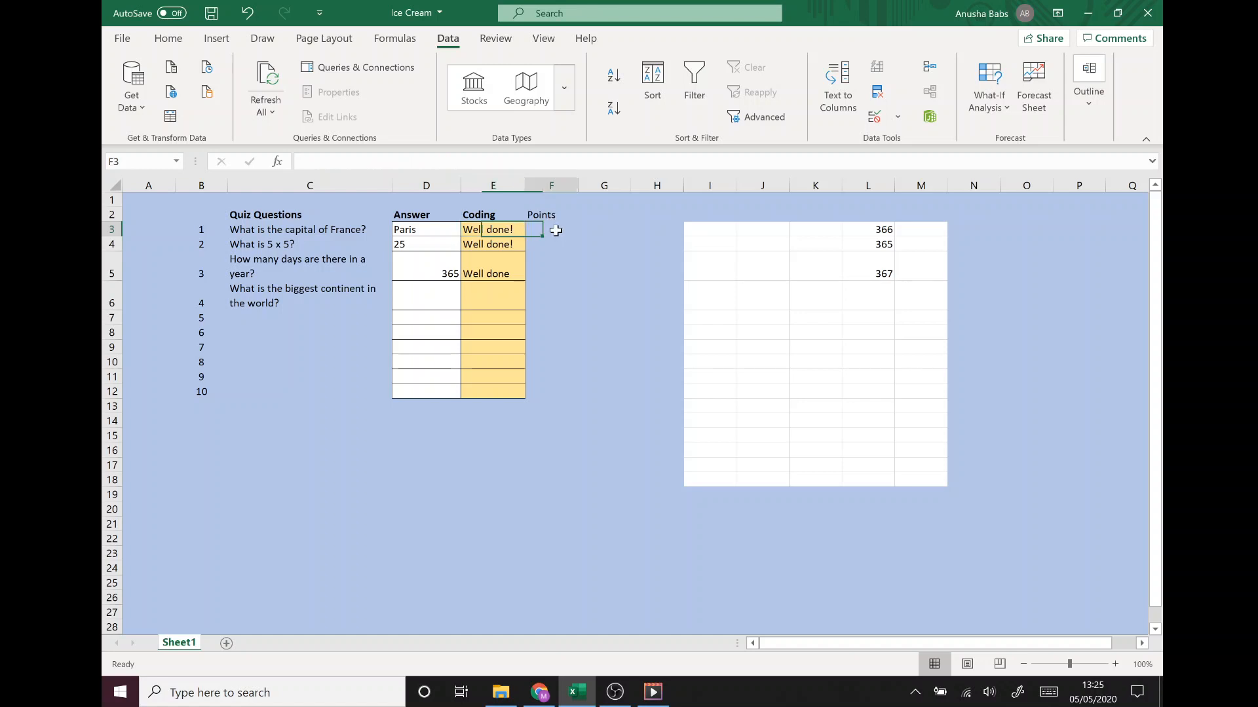